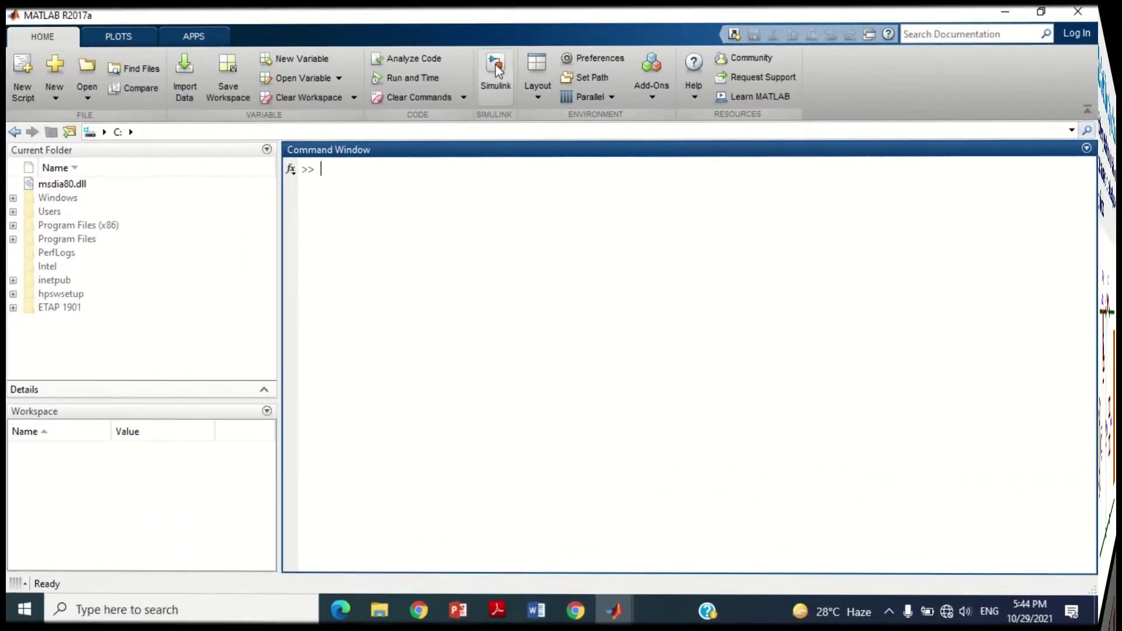
Start Simulink and create a maximized blank model
left_click(495, 65)
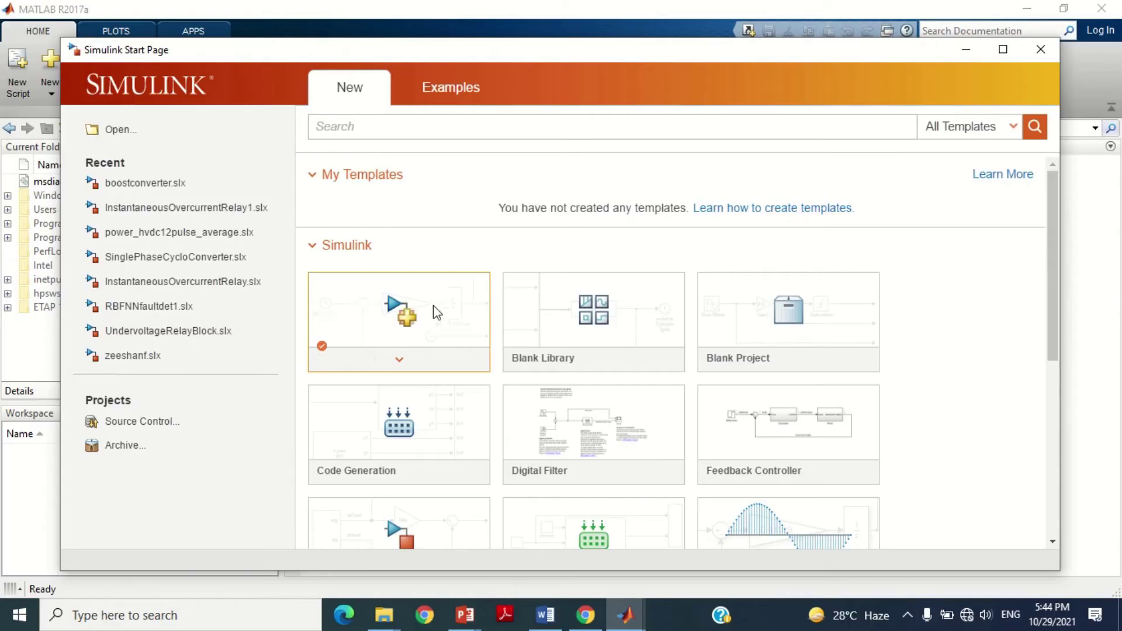
left_click(437, 313)
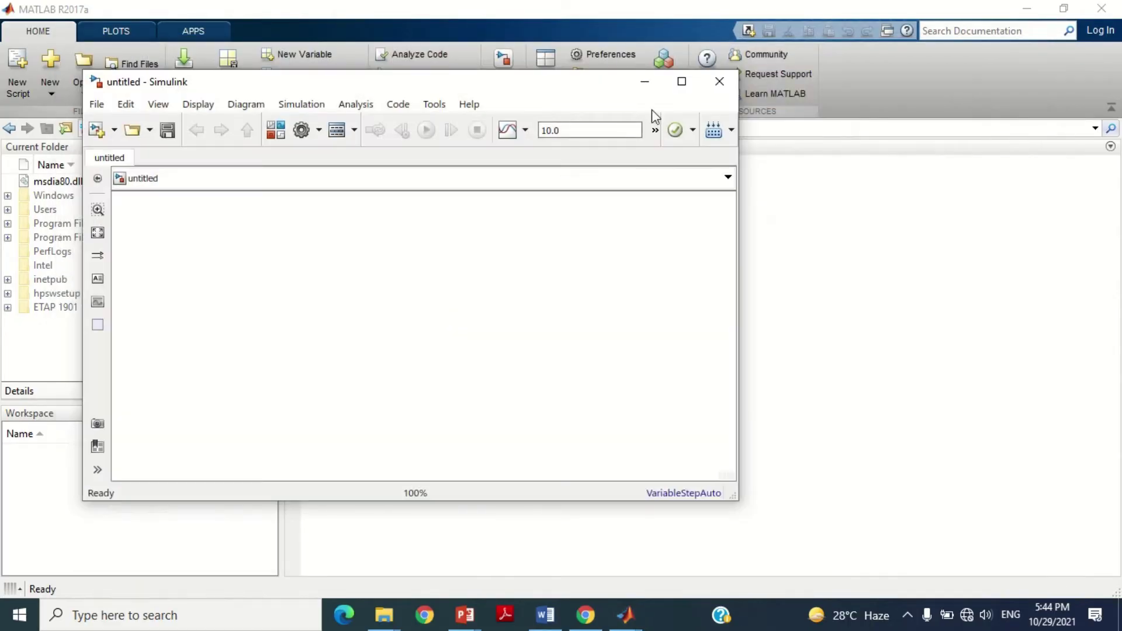
left_click(681, 82)
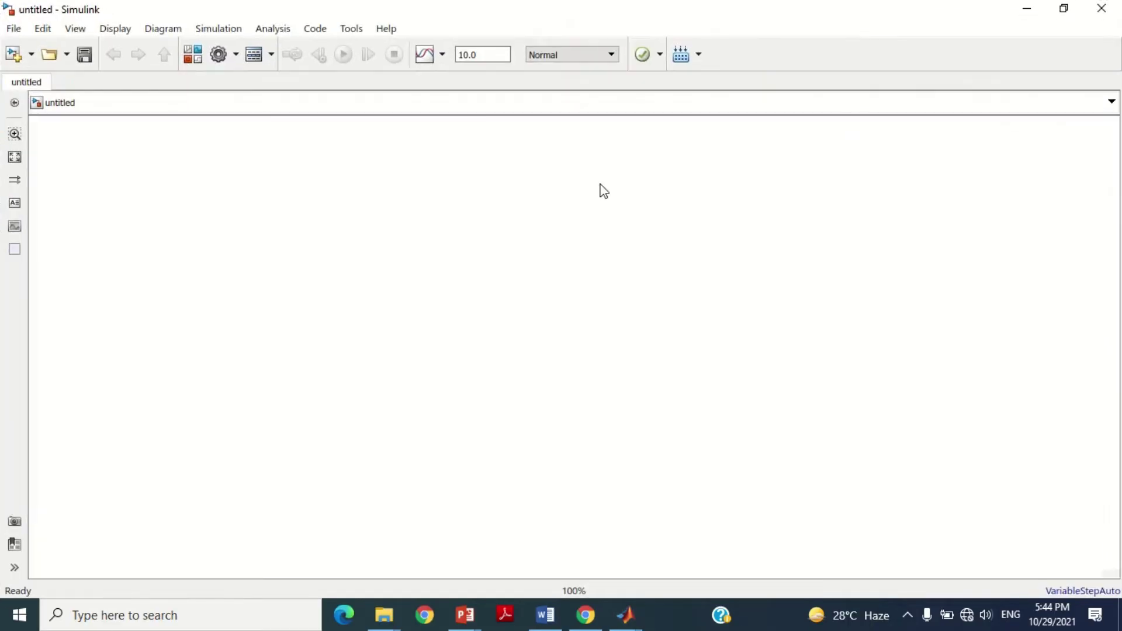
Save the model as buckconverter in D:\MATLAB Programs
left_click(85, 54)
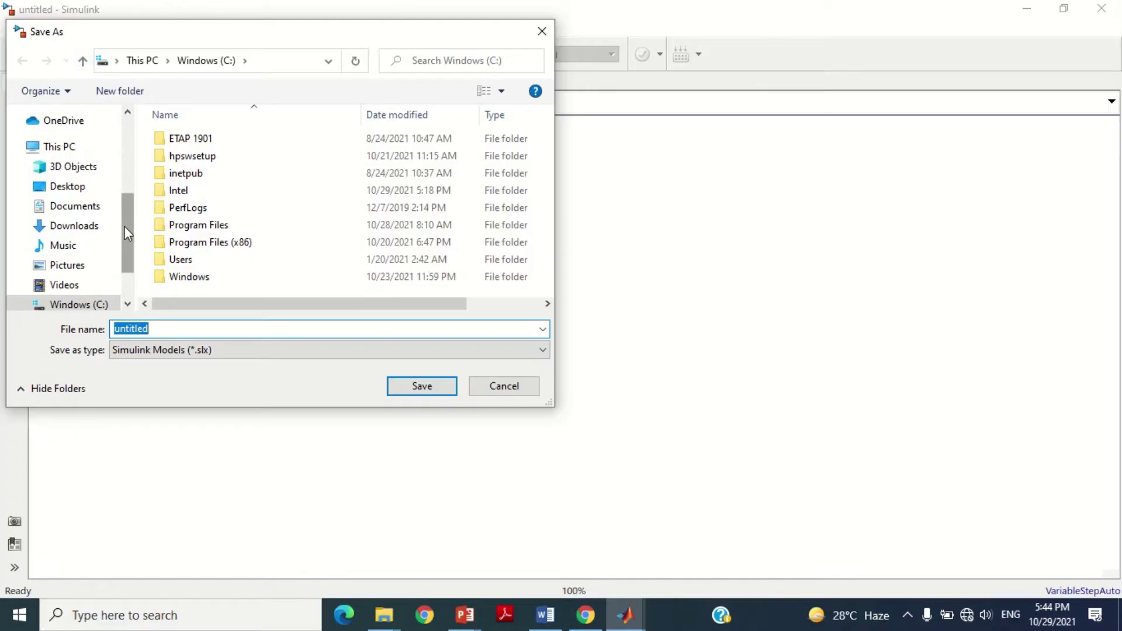
scroll(123, 226, "down", 2)
left_click(85, 252)
scroll(245, 207, "down", 3)
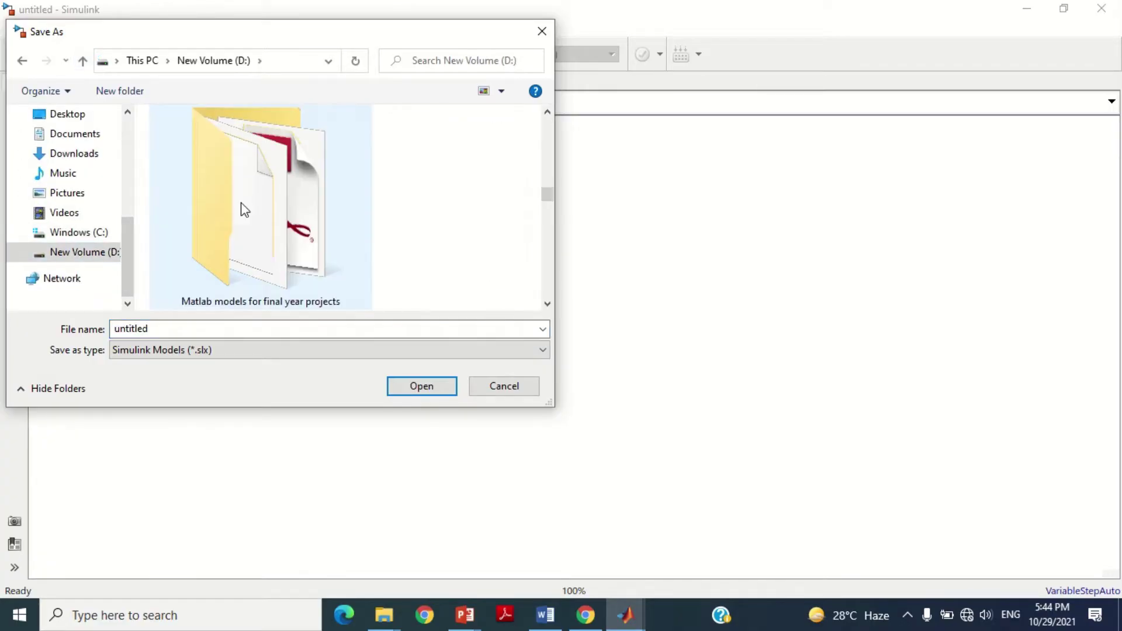
double_click(245, 202)
double_click(178, 325)
type("buckconverter")
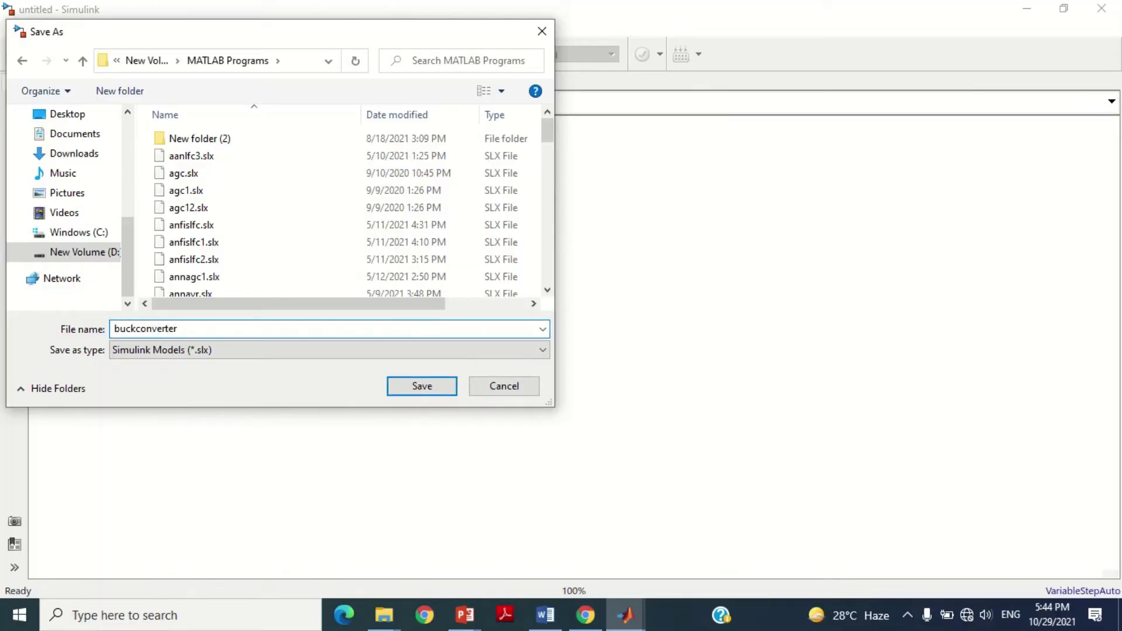
key("Return")
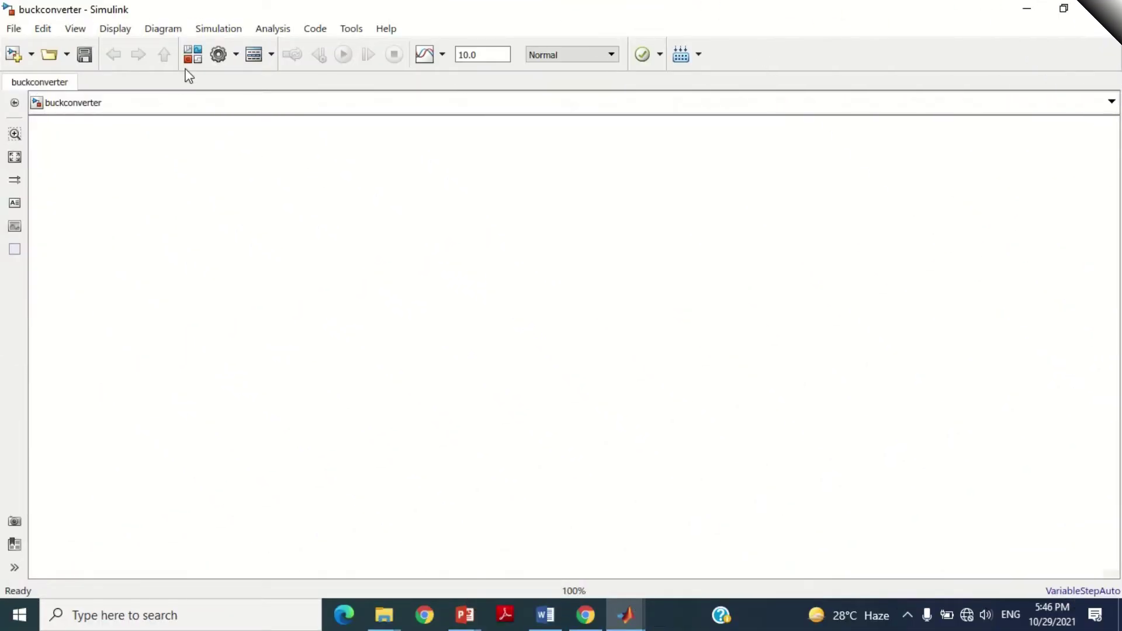
In the Library Browser, open Simscape > Power Systems > Specialized Technology > Fundamental Blocks > Electrical Sources
left_click(194, 56)
left_click(460, 40)
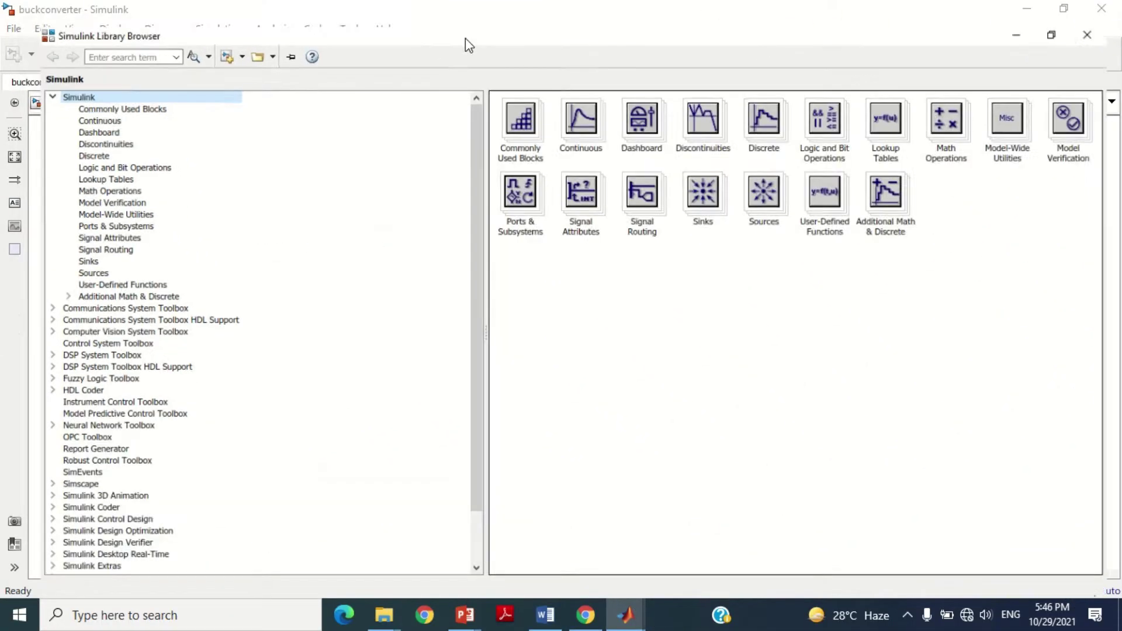
left_click_drag(459, 133, 460, 185)
left_click(42, 419)
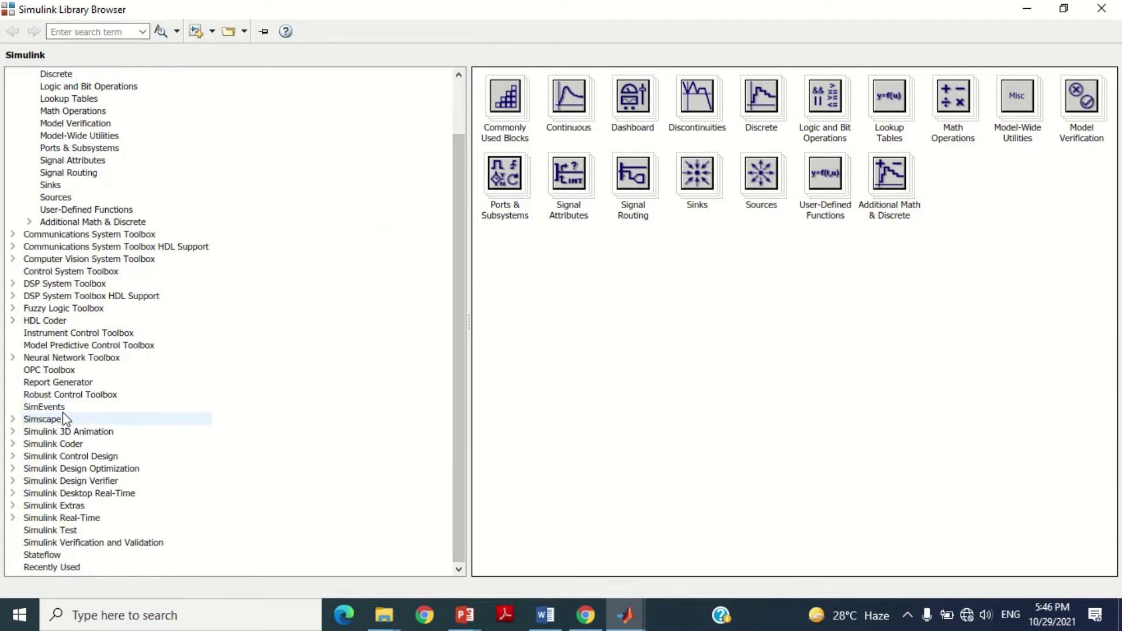
double_click(44, 420)
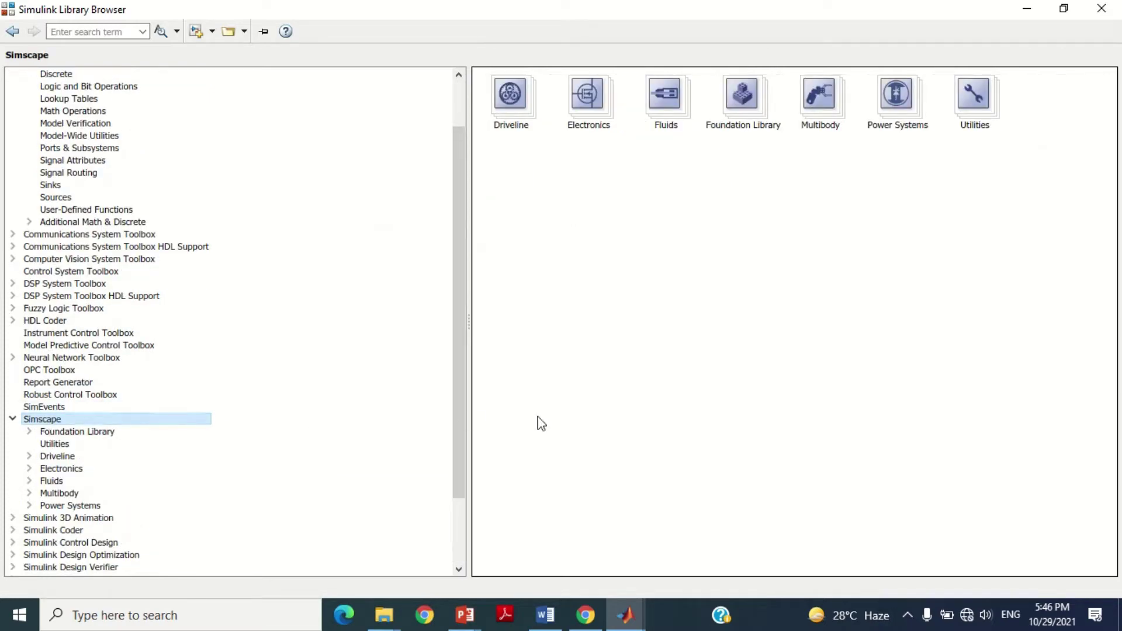
double_click(918, 109)
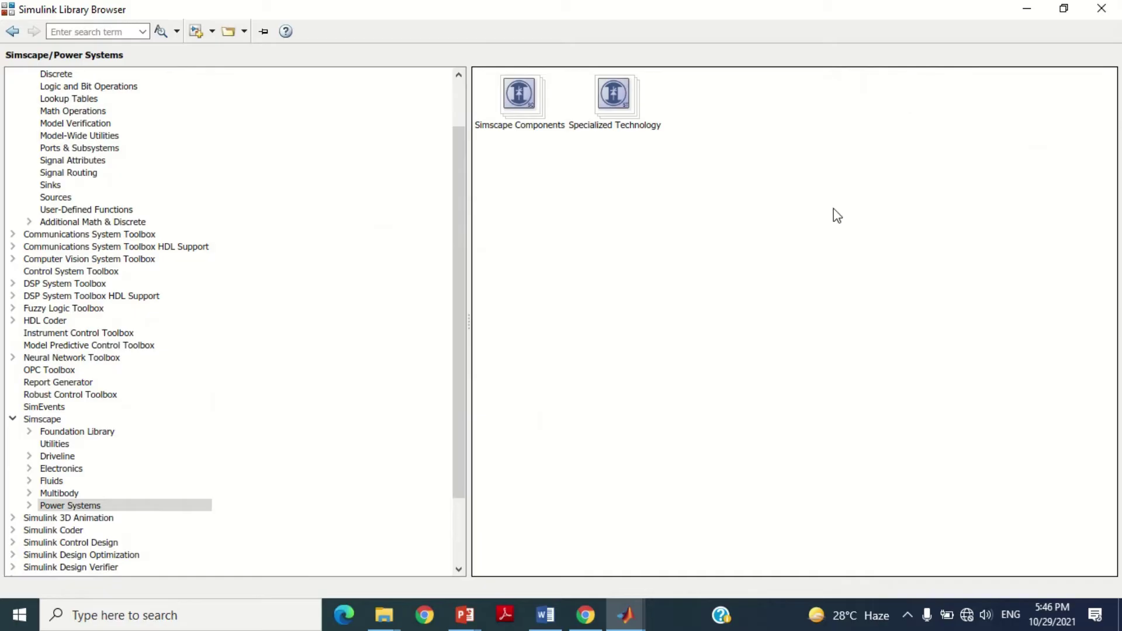
double_click(617, 119)
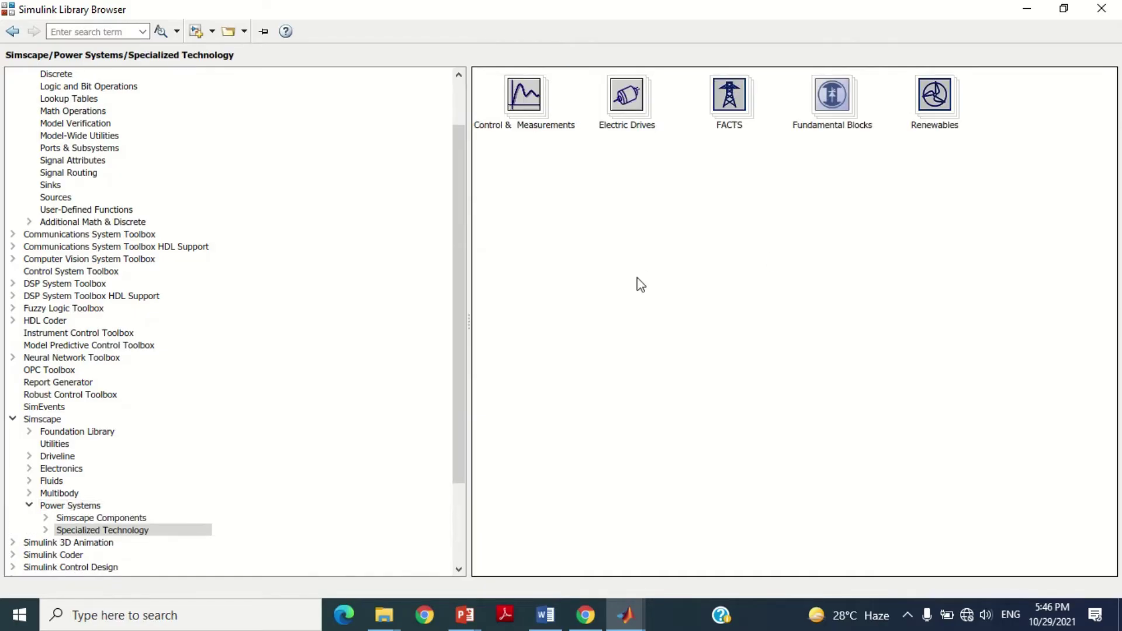
double_click(842, 100)
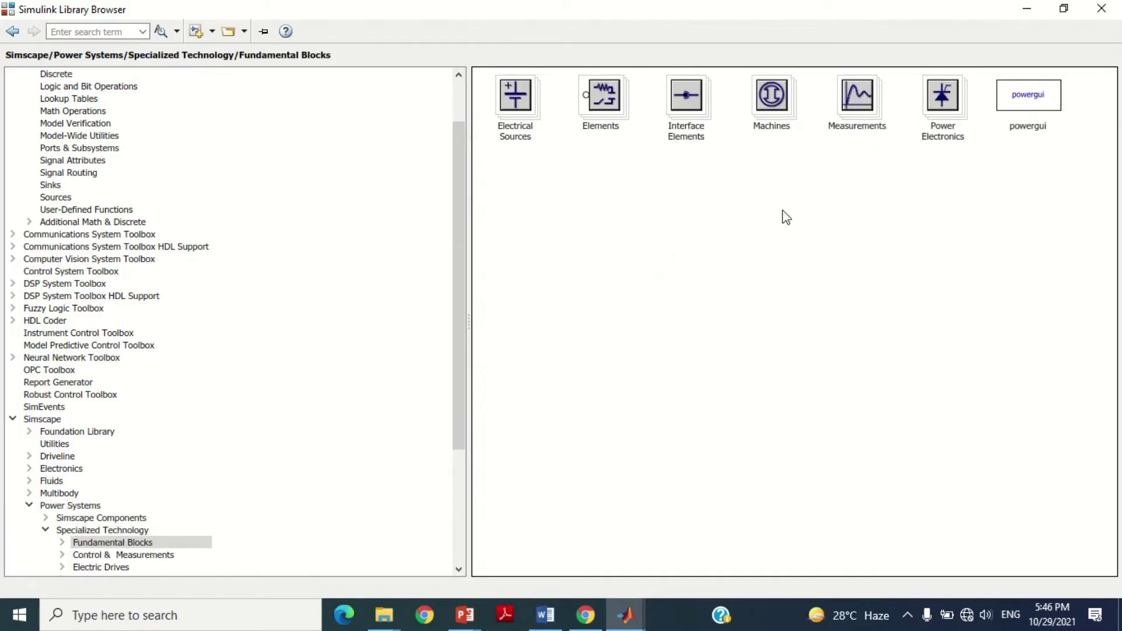
double_click(520, 109)
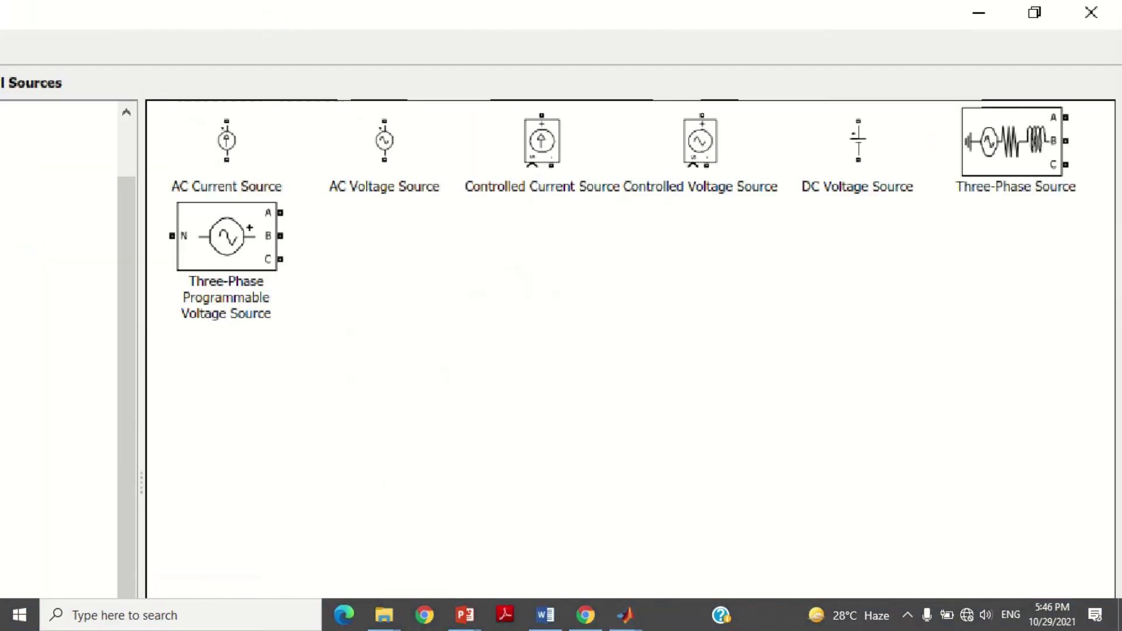
Add the DC Voltage Source to buckconverter and place it on the left of the diagram
left_click_drag(796, 98, 914, 217)
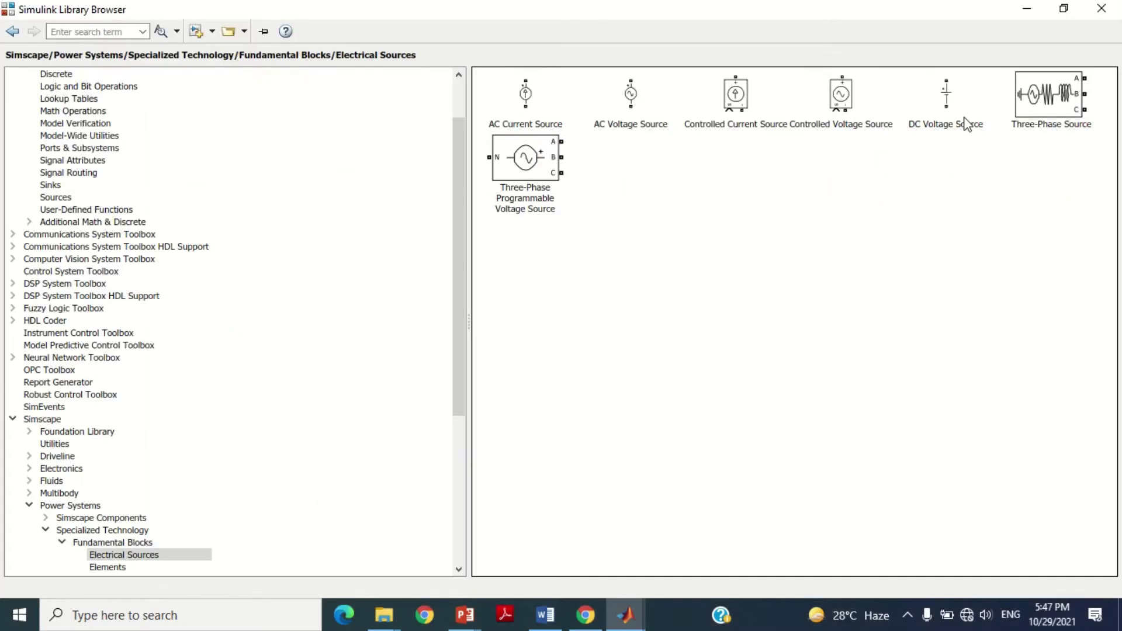
left_click(951, 99)
right_click(951, 83)
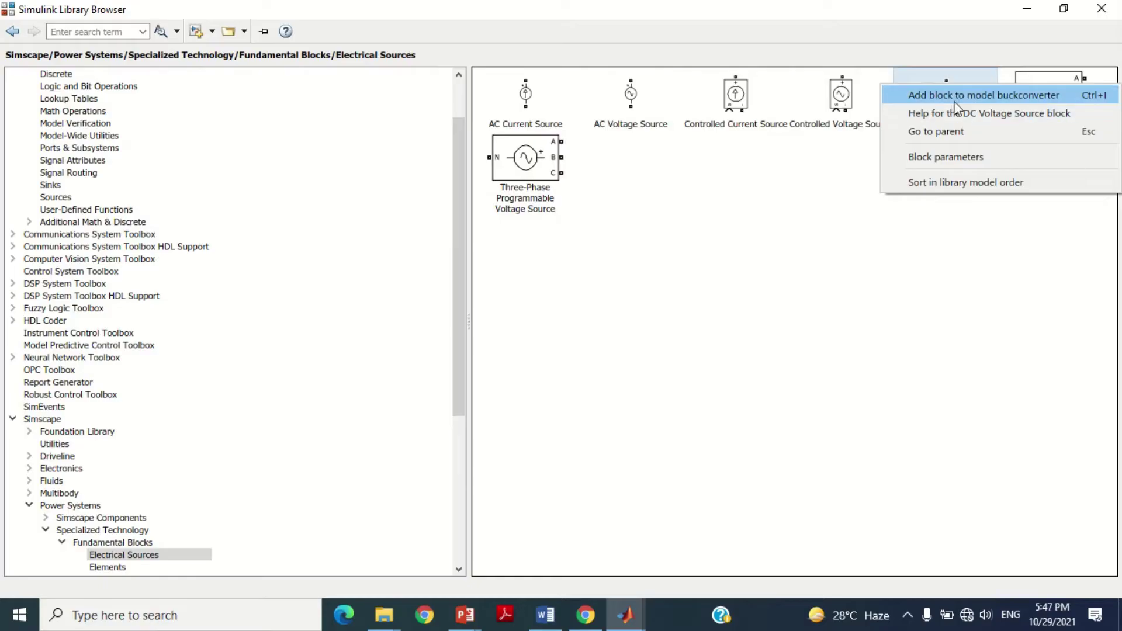
left_click(970, 95)
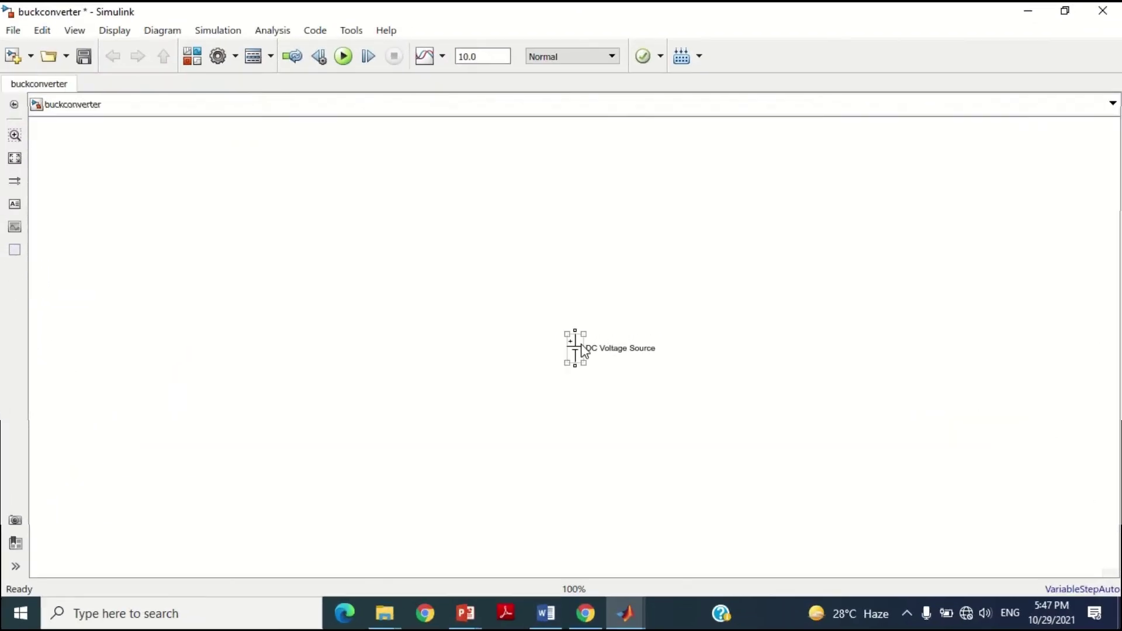
left_click_drag(579, 350, 103, 372)
Change the DC Voltage Source amplitude from 100 to 12 V and confirm
left_click(128, 419)
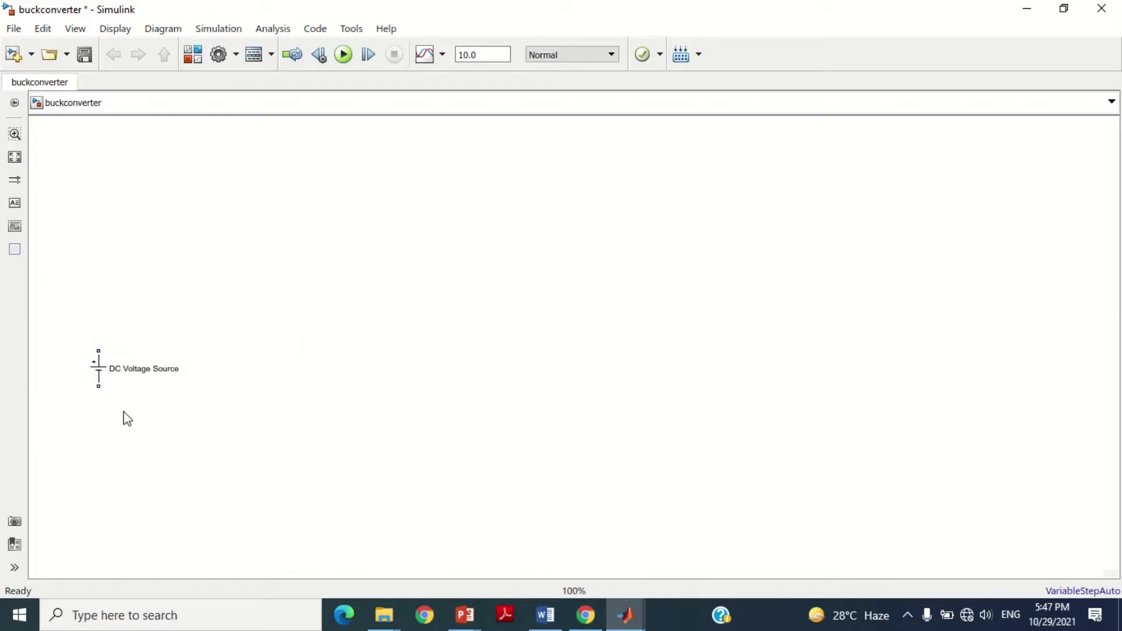
double_click(101, 369)
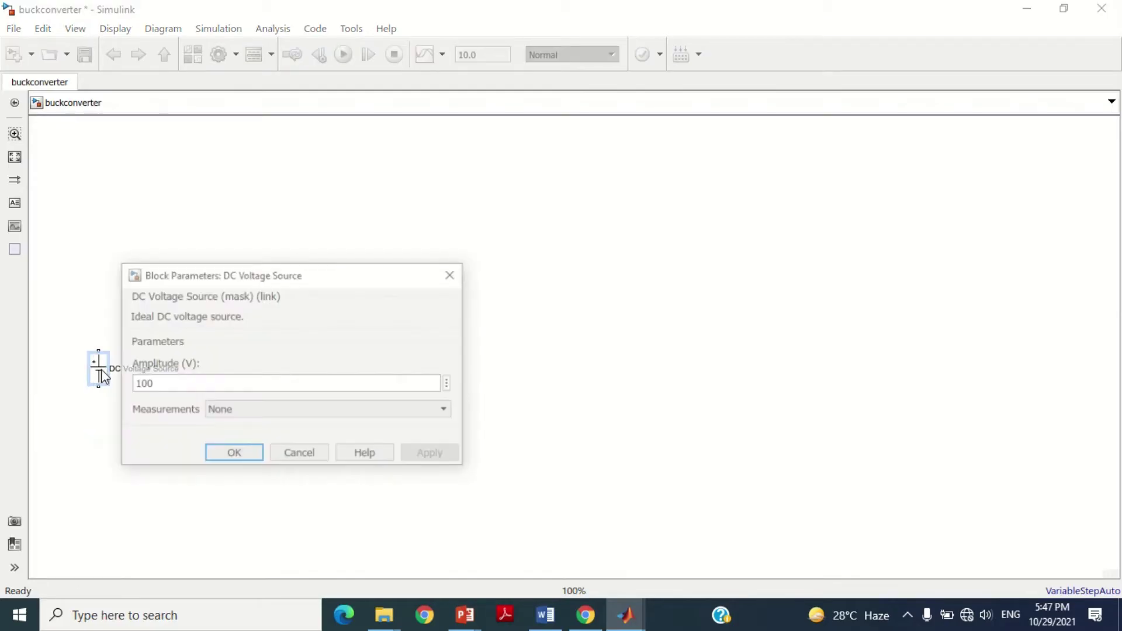
left_click_drag(188, 284, 249, 209)
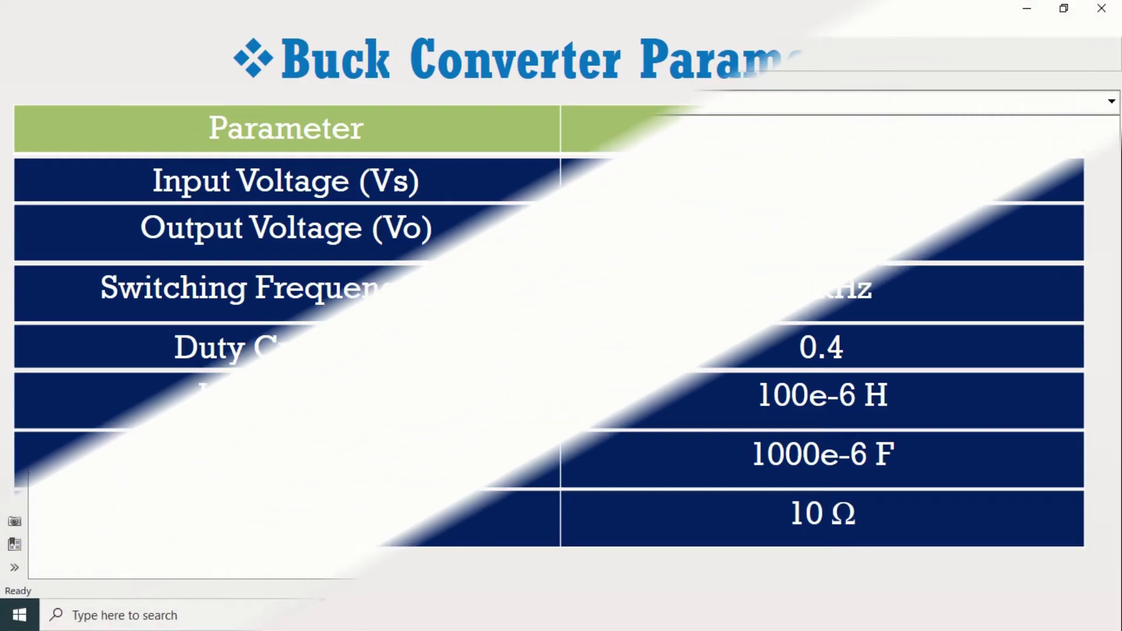
double_click(232, 317)
type("1")
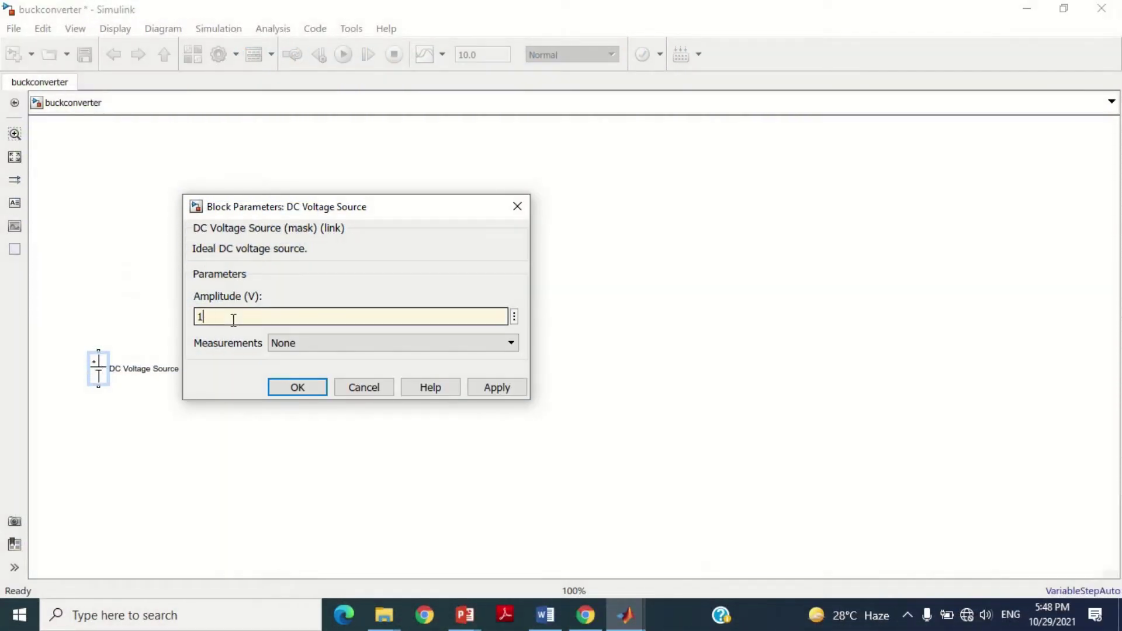
type("2")
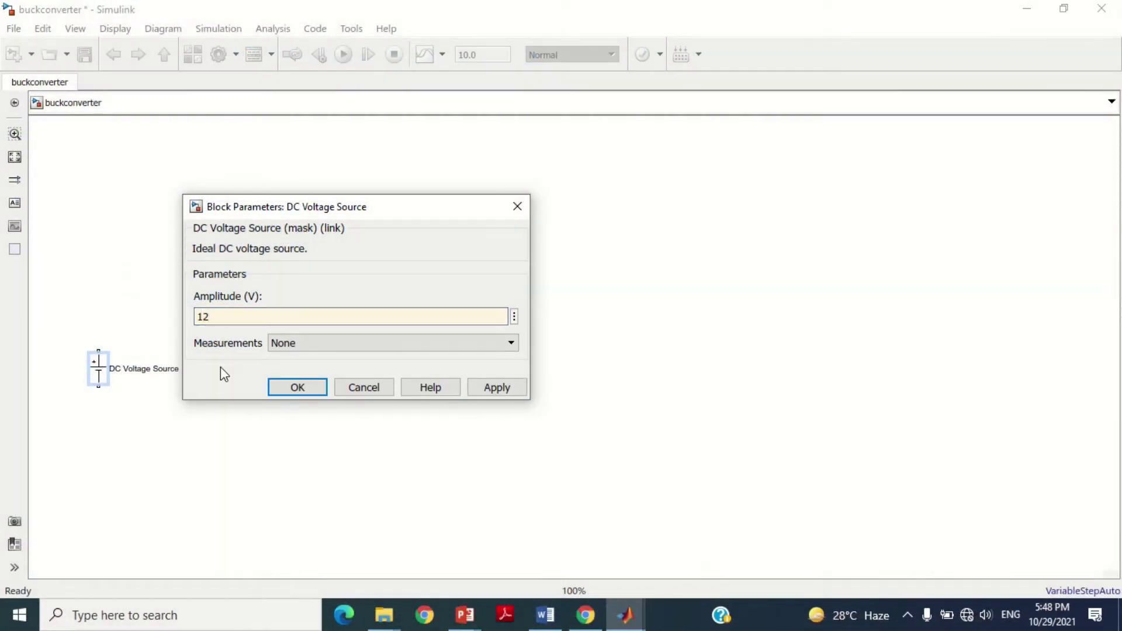
left_click(495, 388)
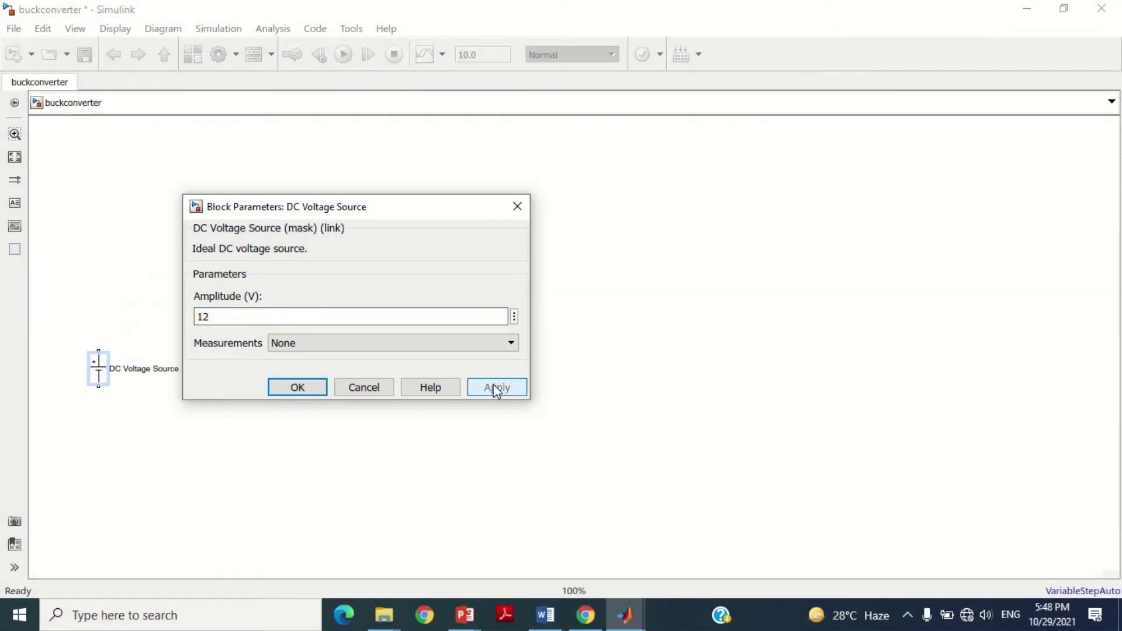
left_click(295, 387)
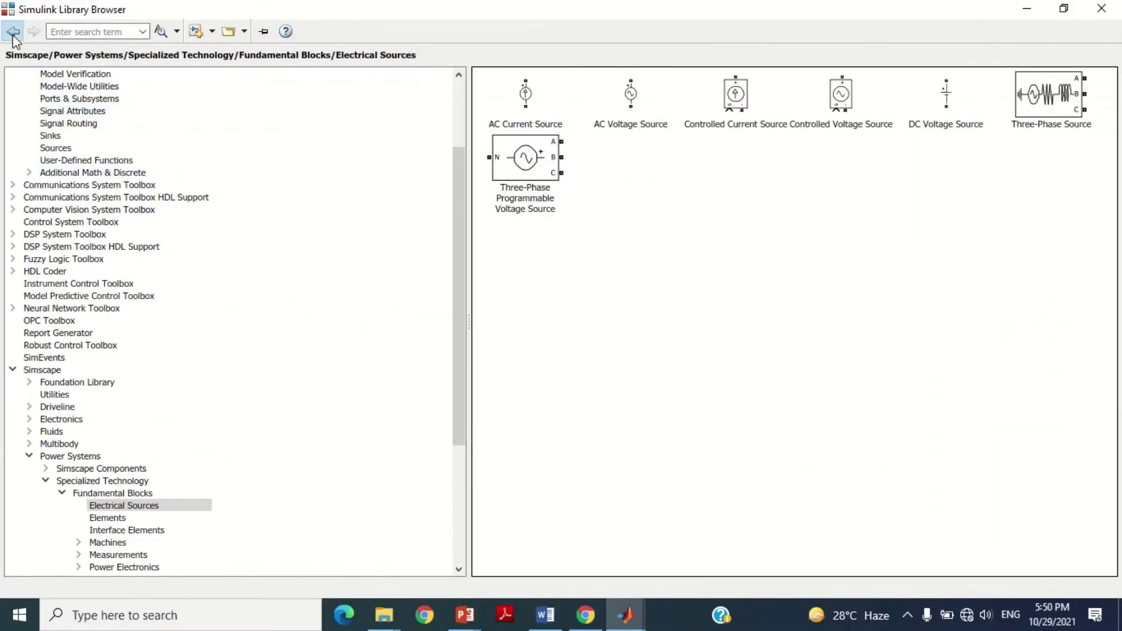
Add a Mosfet from Power Electronics above the DC source and wire the source to its D port
left_click(13, 32)
double_click(929, 112)
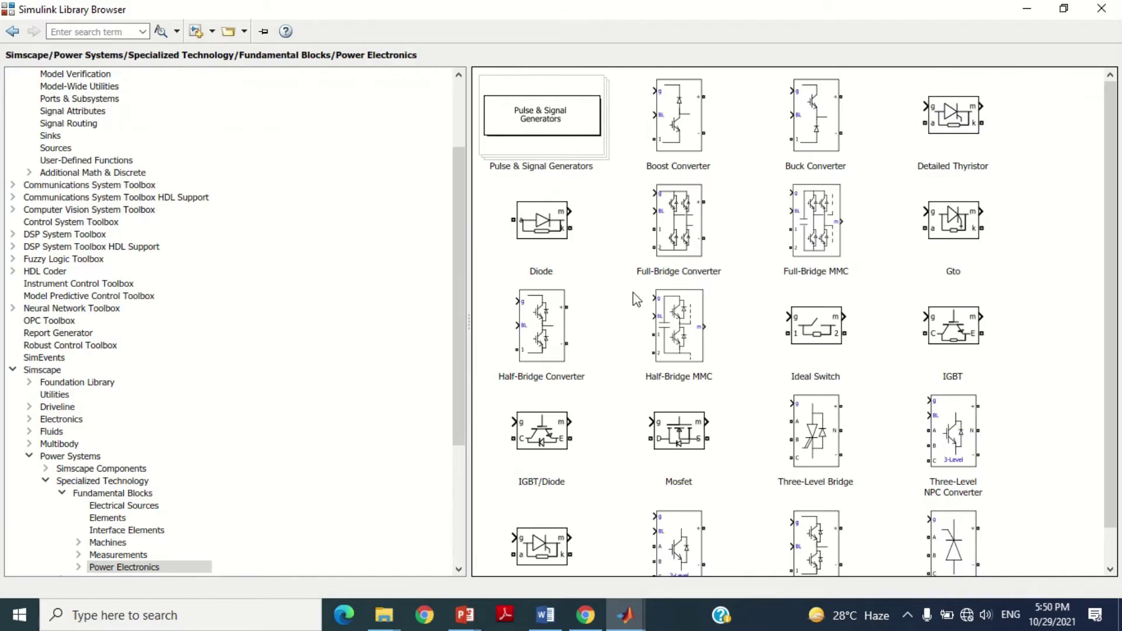
scroll(674, 339, "down", 1)
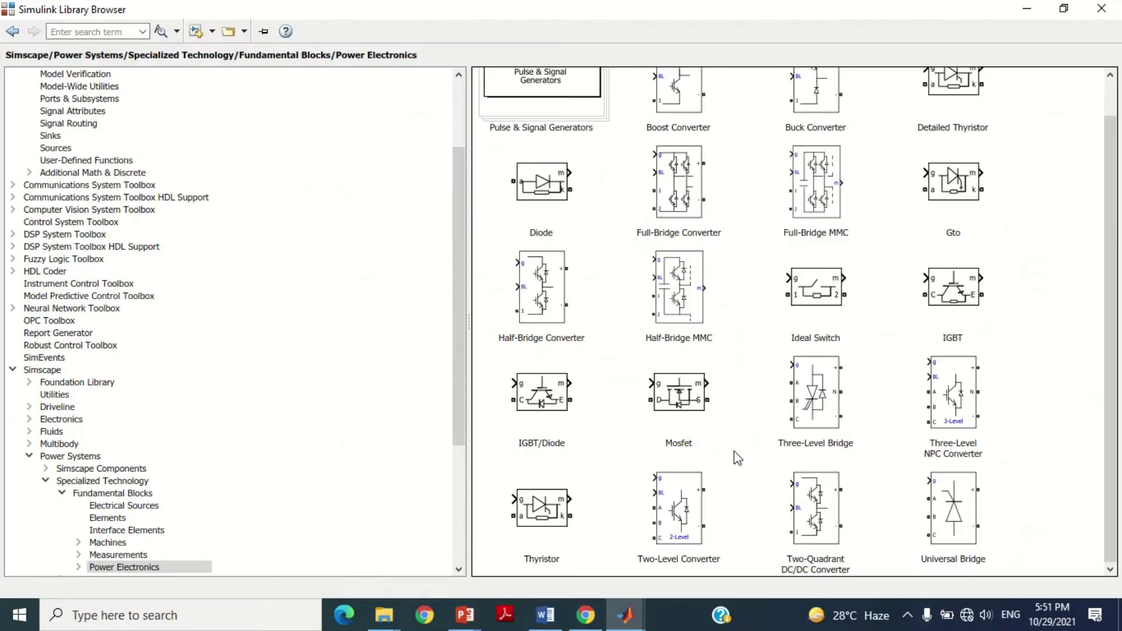
left_click(642, 375)
right_click(680, 400)
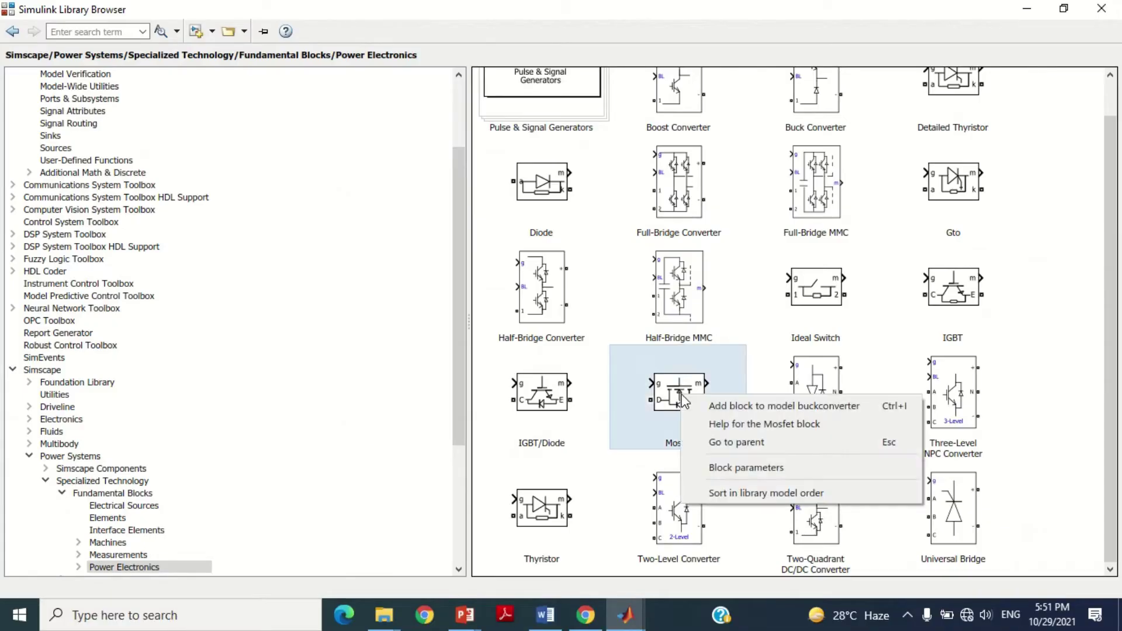
left_click(730, 406)
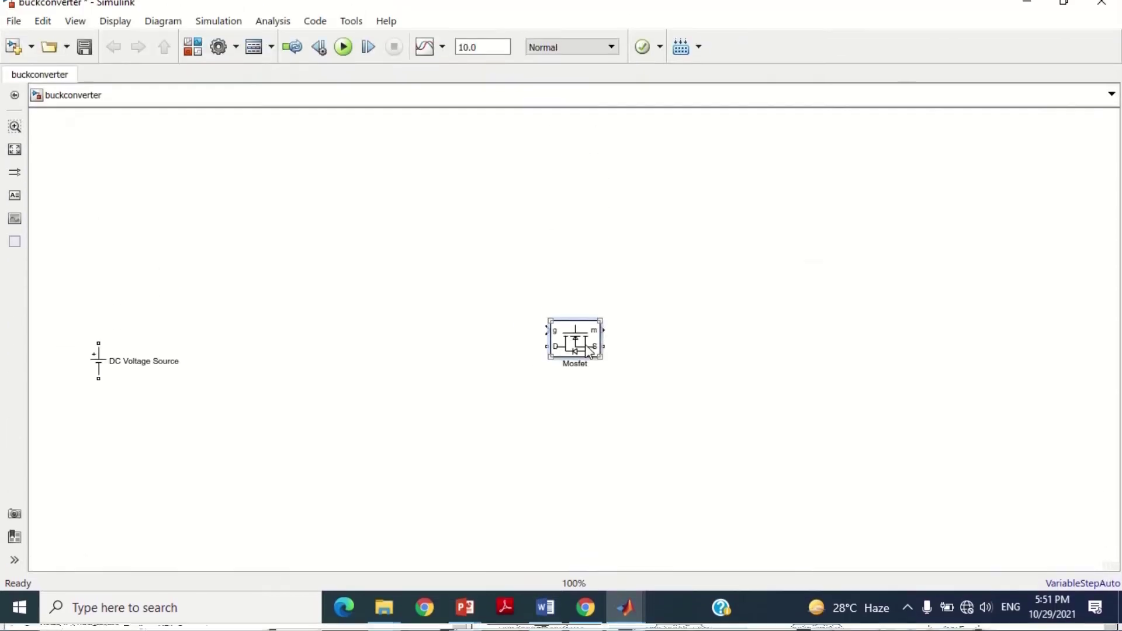
left_click_drag(589, 350, 246, 323)
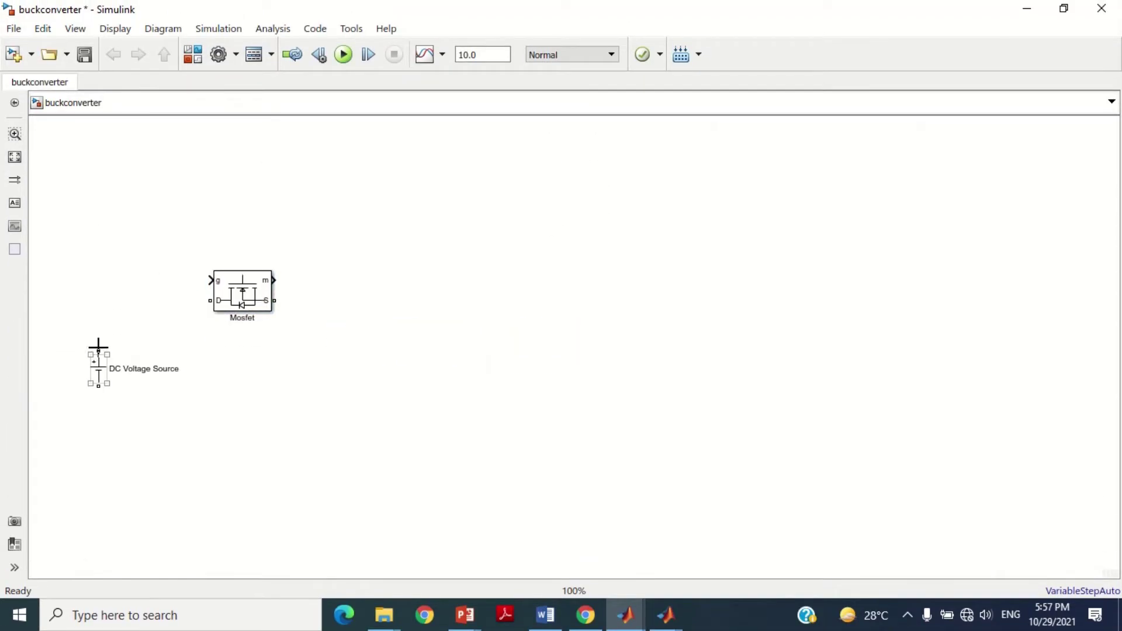
mouse_move(98, 347)
left_mouse_down()
mouse_move(130, 310)
mouse_move(208, 301)
left_mouse_up()
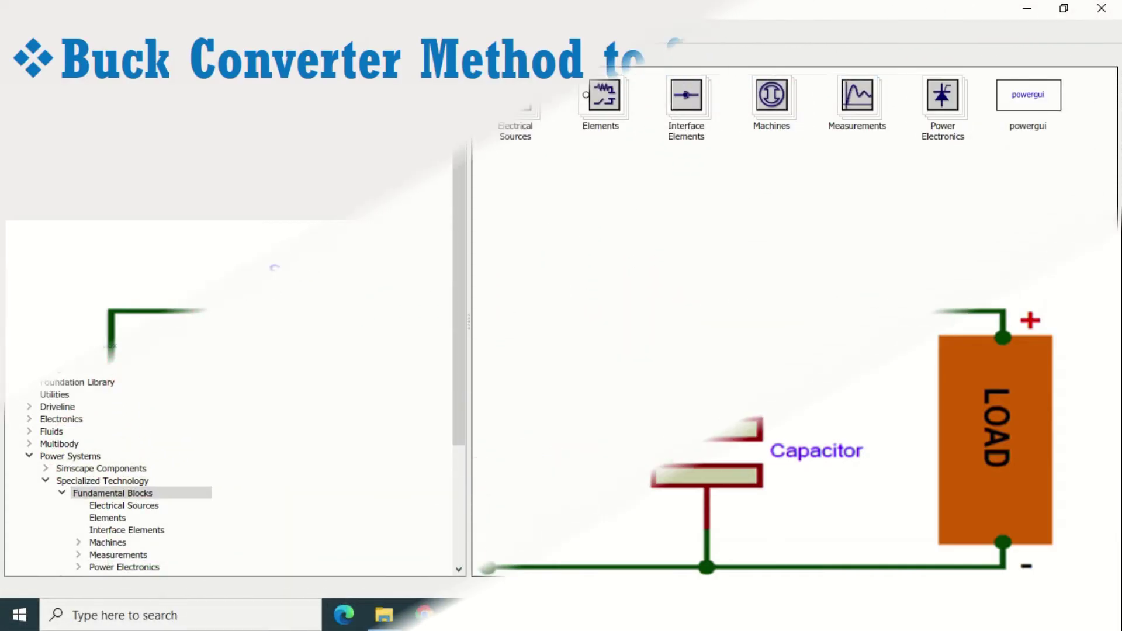
Add a Series RLC Branch from the Elements library beside the Mosfet's S port
double_click(605, 108)
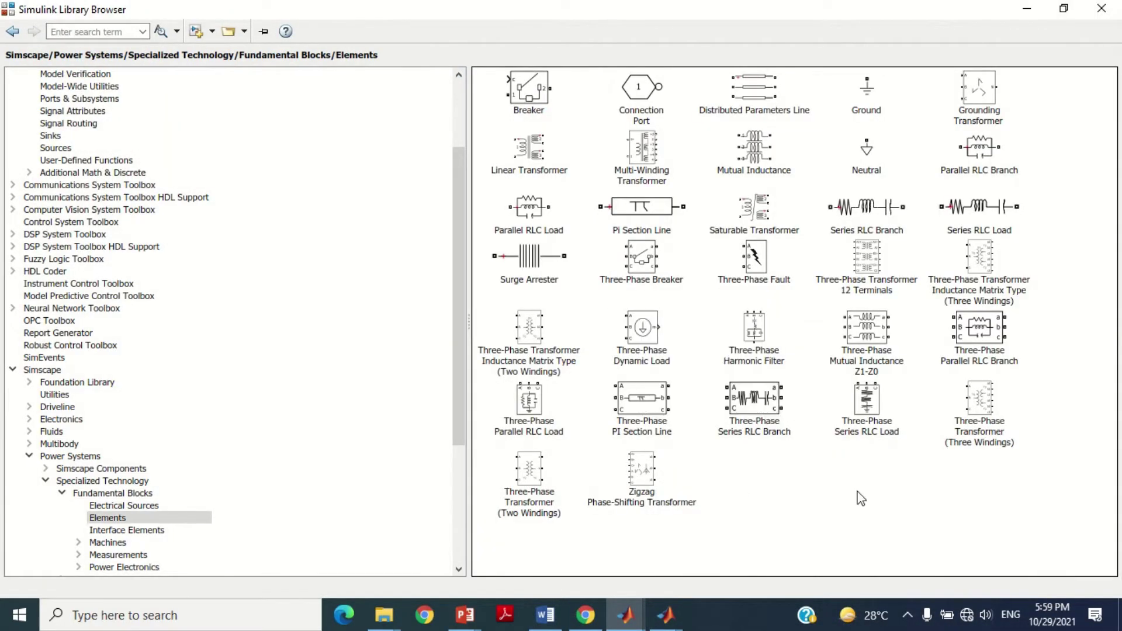
right_click(874, 208)
left_click(914, 218)
left_click_drag(576, 354, 455, 311)
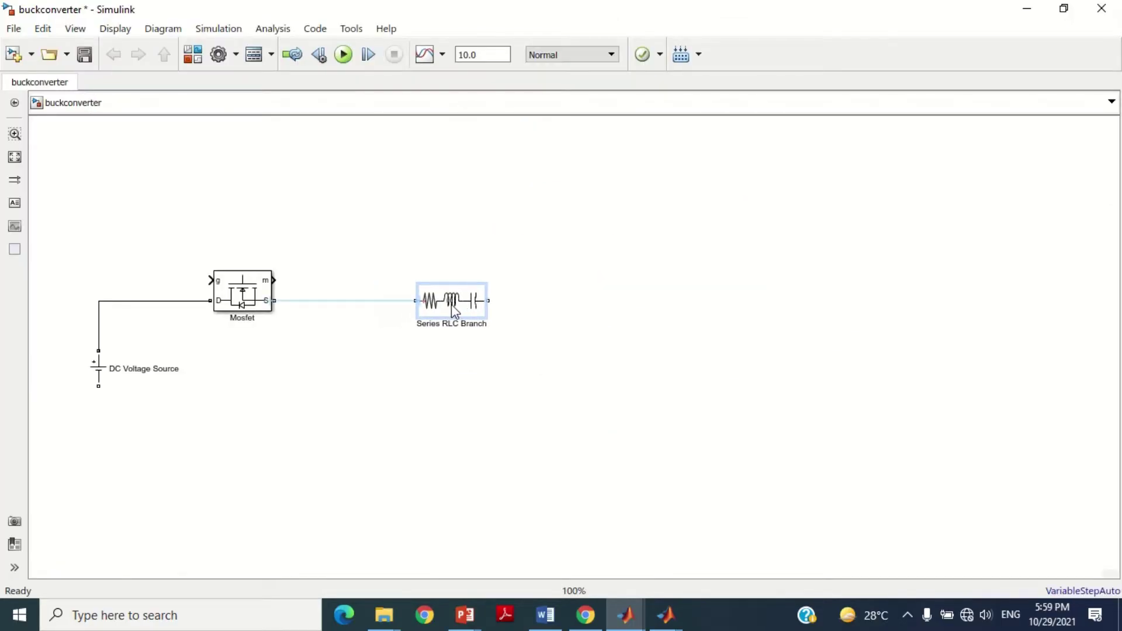
left_click(455, 441)
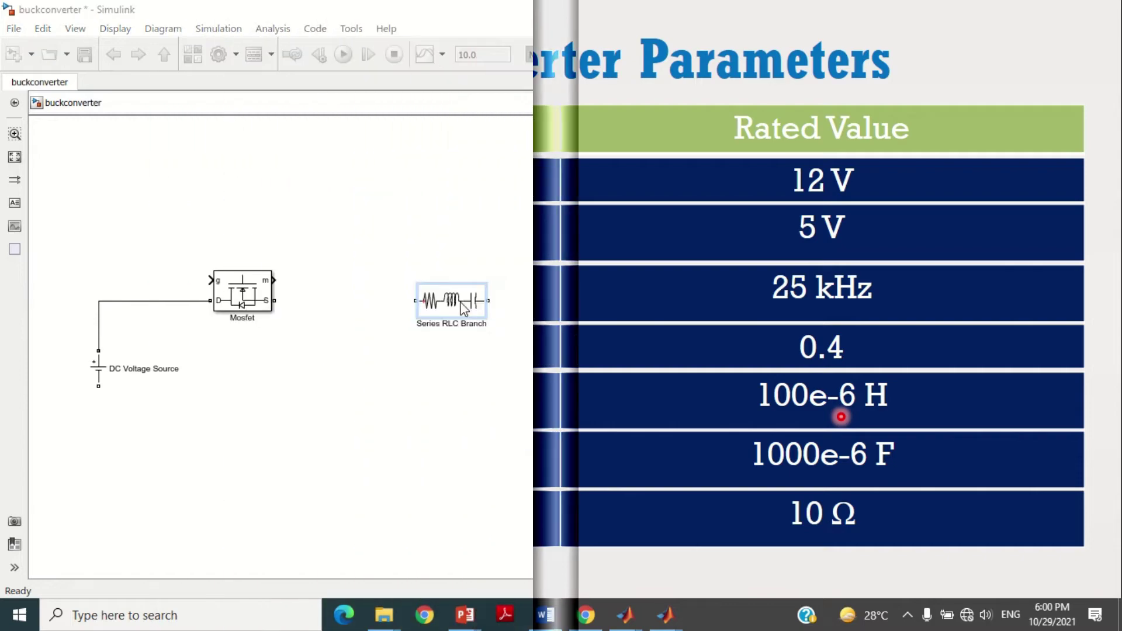
Make the branch a pure inductor (type L) with 100e-6 H inductance
double_click(459, 303)
left_click(626, 233)
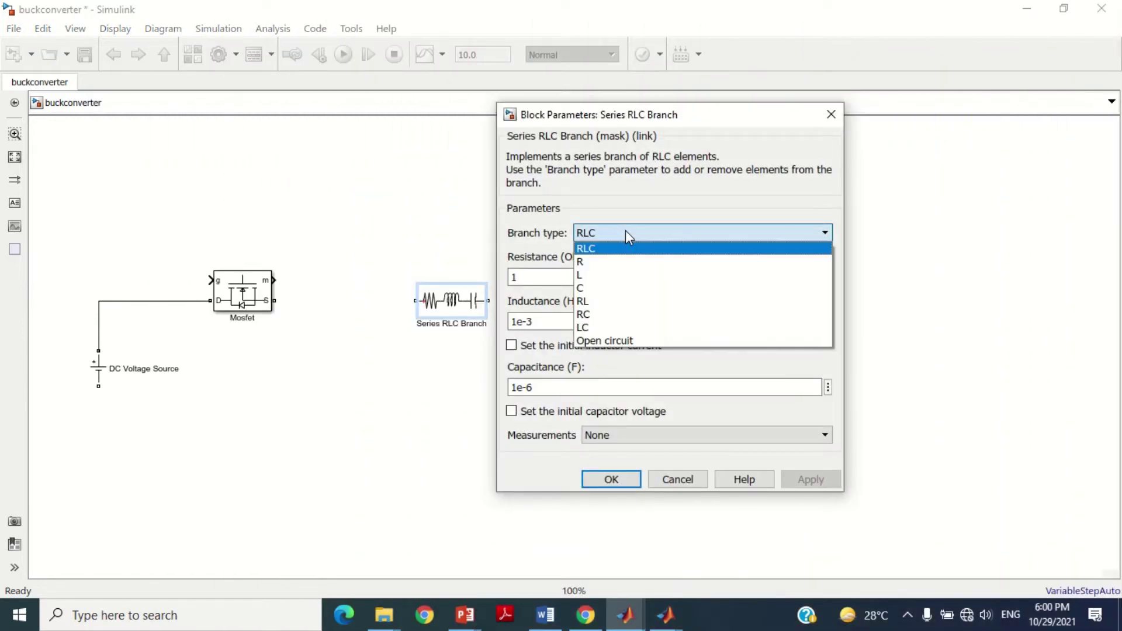
left_click(602, 275)
left_click_drag(599, 272, 473, 320)
key("Right")
key("Left")
key("Left")
type("00")
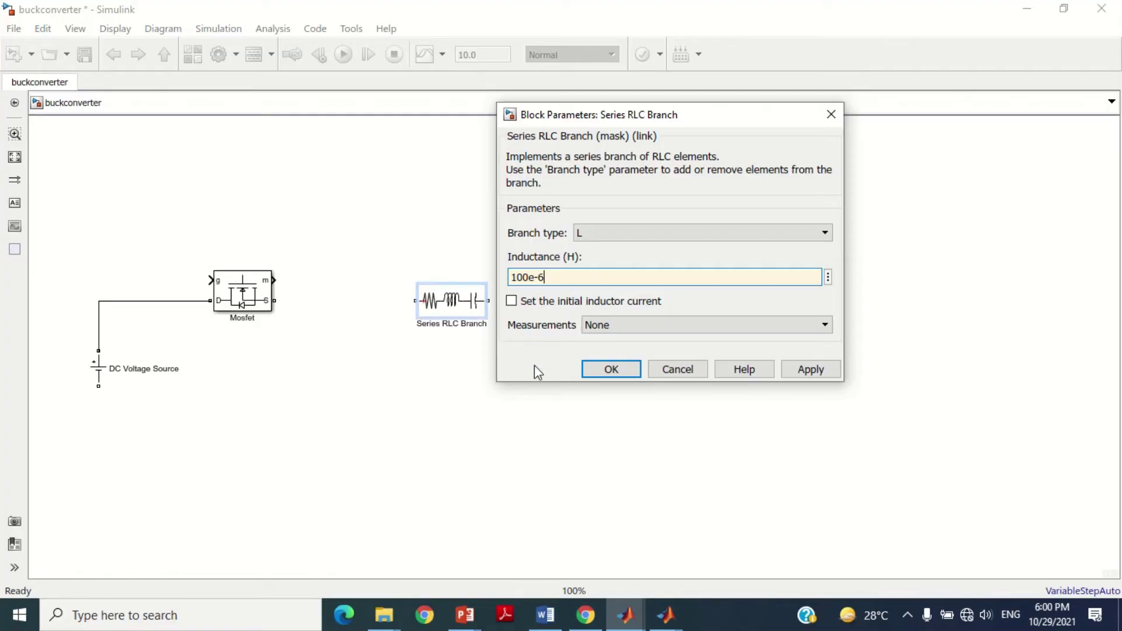
left_click(815, 369)
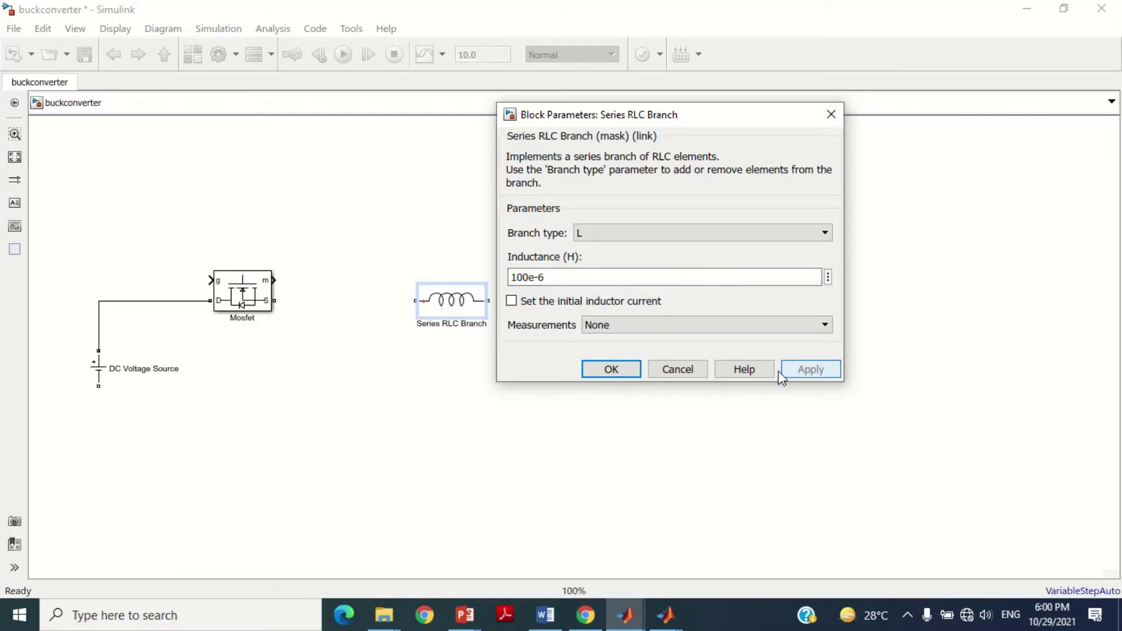
left_click(611, 370)
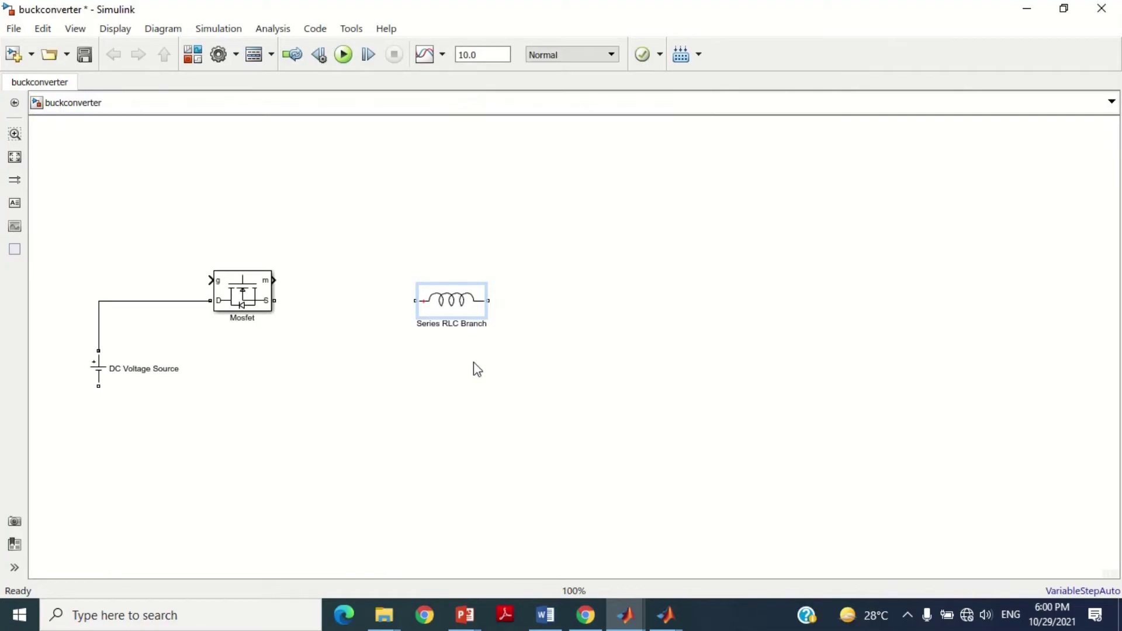
Clear the Series RLC Branch's block name so it can be relabelled Inductor
left_click(434, 329)
key("ctrl+a")
key("BackSpace")
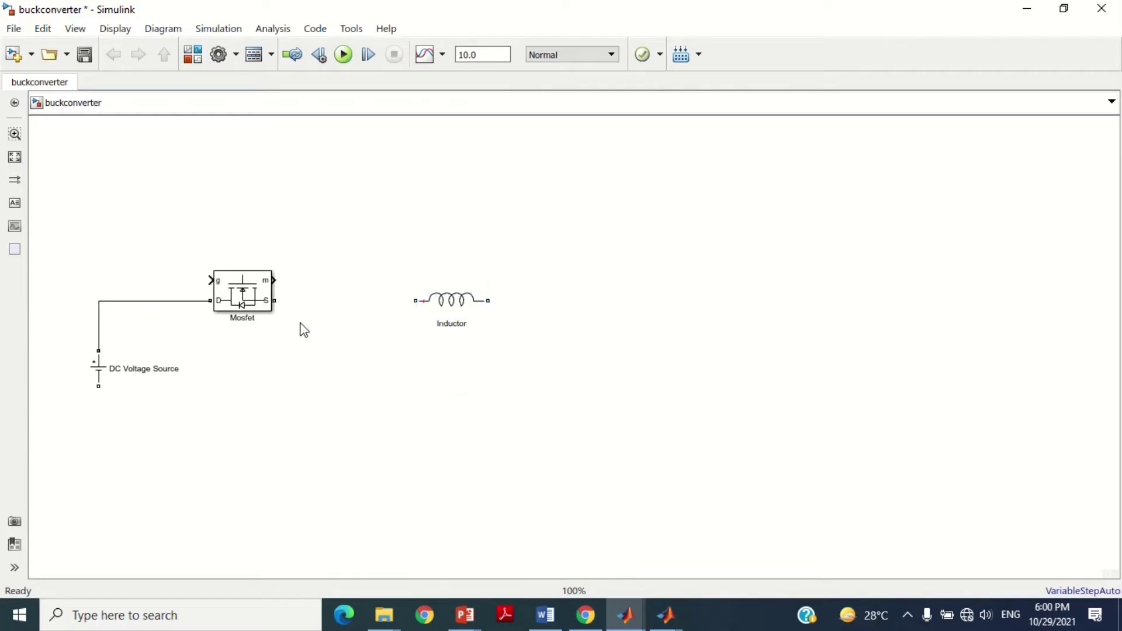
Wire the Mosfet's S terminal to the inductor and add a Diode below that line
left_click_drag(275, 300, 414, 304)
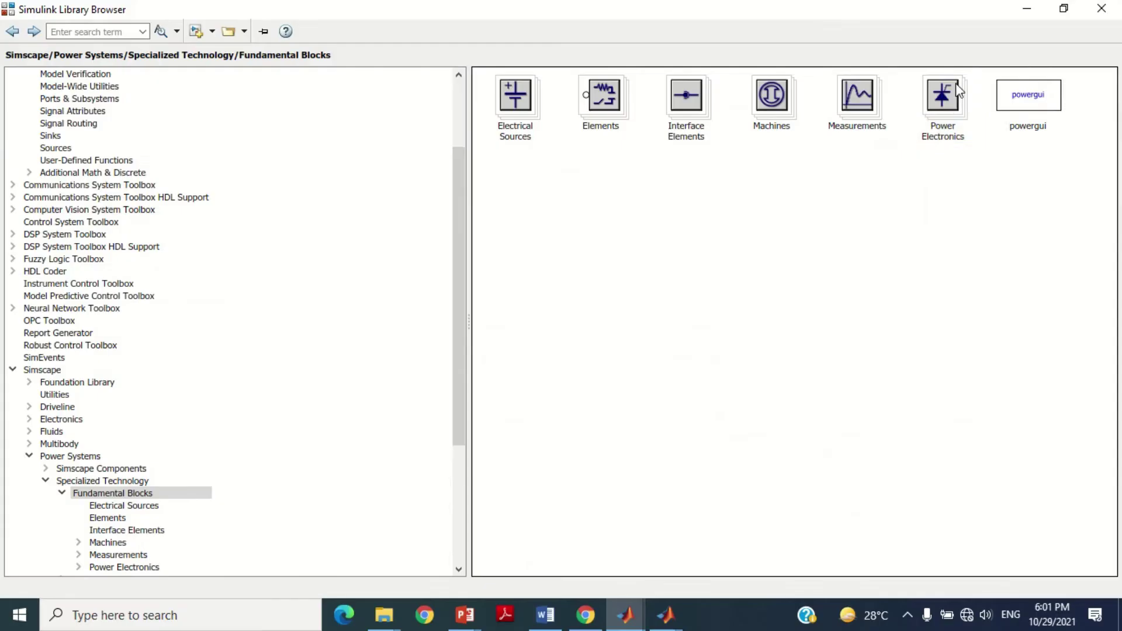
double_click(952, 93)
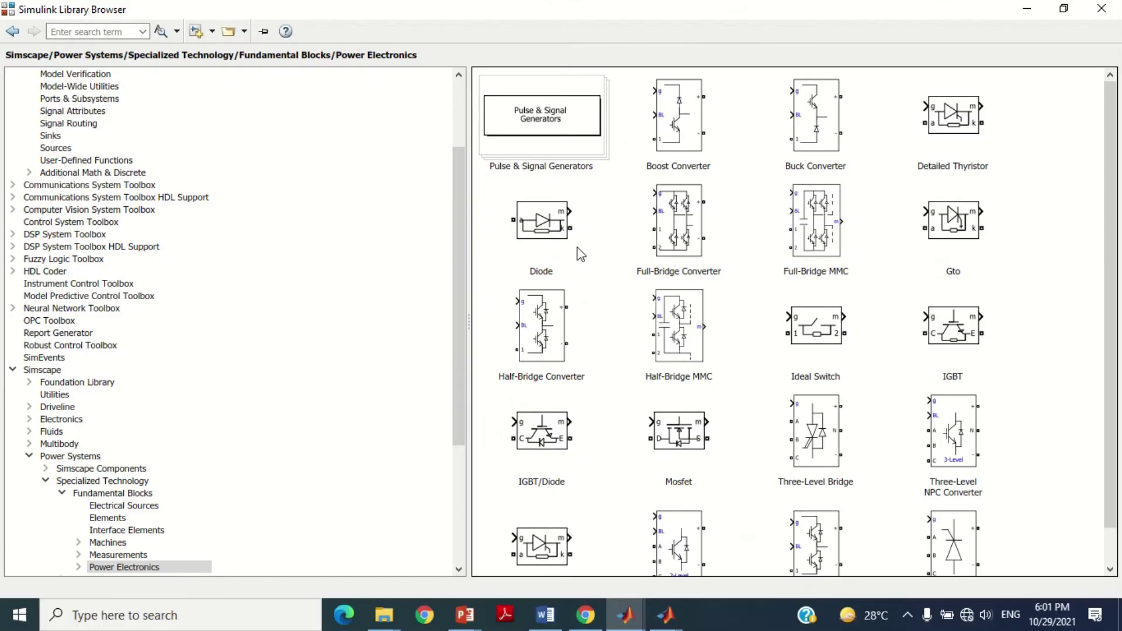
left_click(547, 191)
right_click(547, 192)
left_click(647, 209)
left_click(625, 615)
left_click_drag(569, 347, 328, 412)
left_click(373, 494)
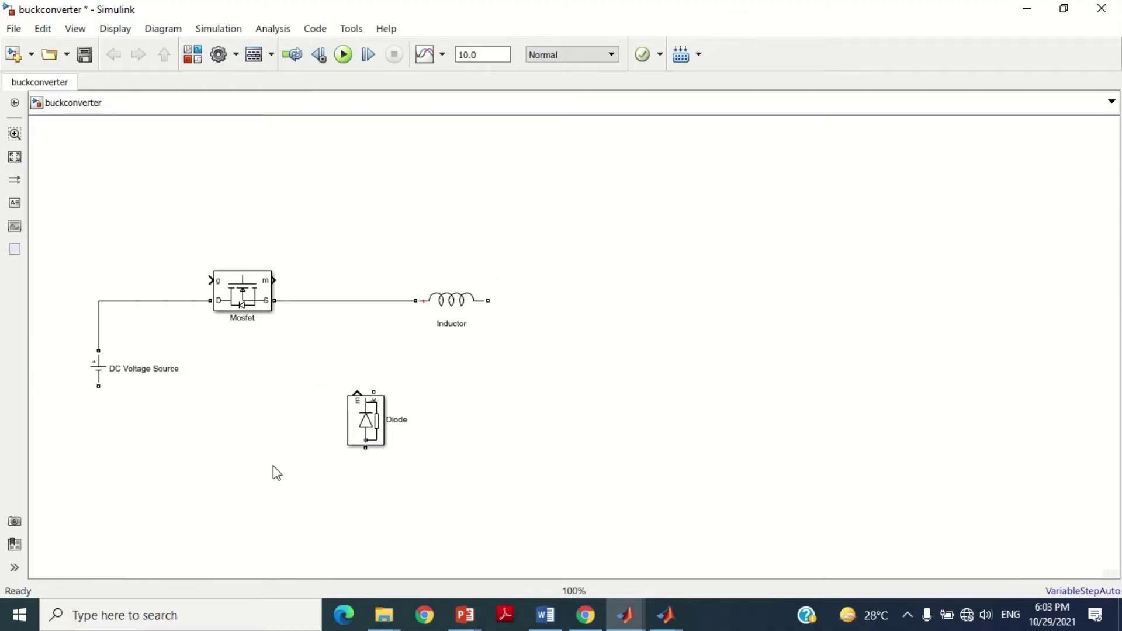
Connect the Diode between the Mosfet–inductor junction and the source return wire
left_click_drag(374, 392, 378, 301)
left_click_drag(365, 434, 99, 390)
left_click_drag(240, 454, 236, 516)
Turn off the Diode's measurement port, then duplicate the Inductor below and to the right
double_click(350, 416)
scroll(676, 368, "down", 3)
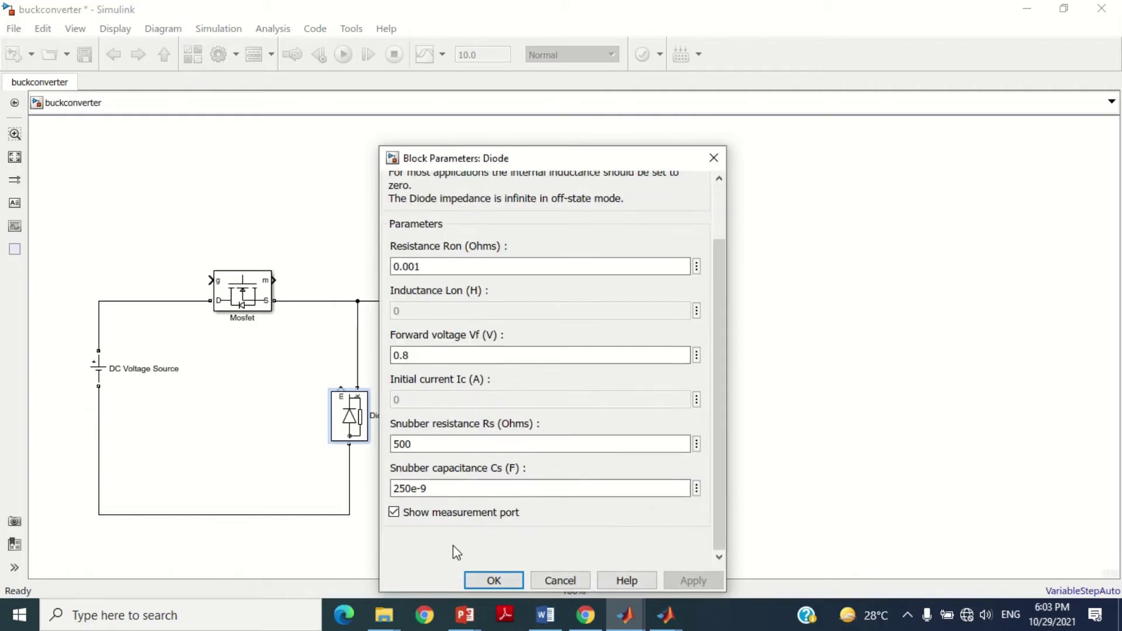
left_click(394, 512)
left_click(487, 579)
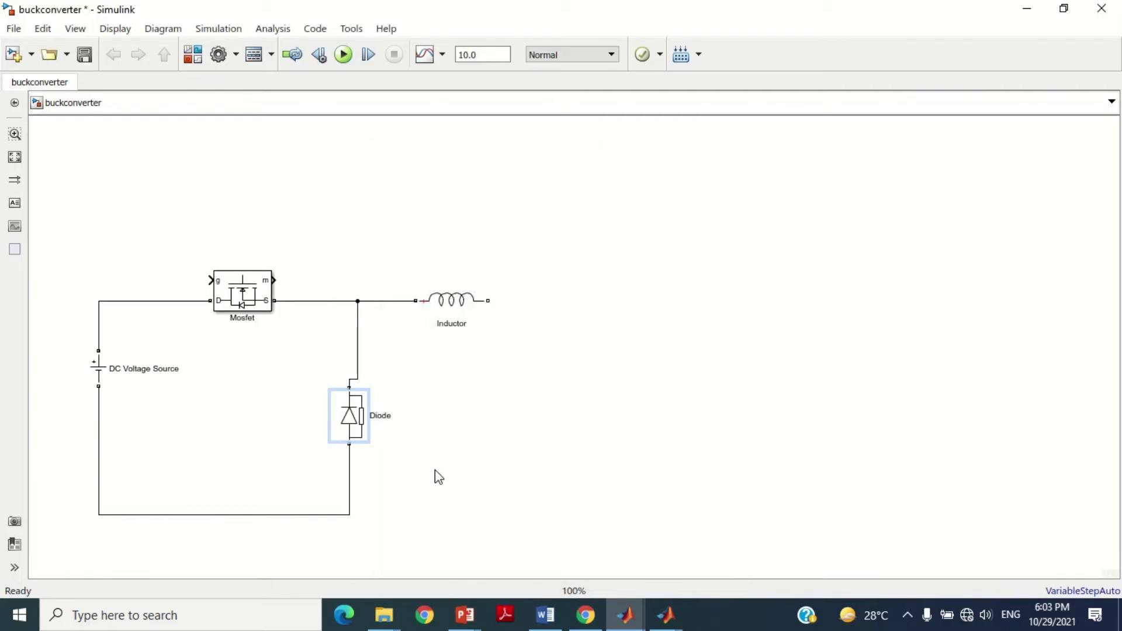
left_click_drag(356, 417, 368, 417)
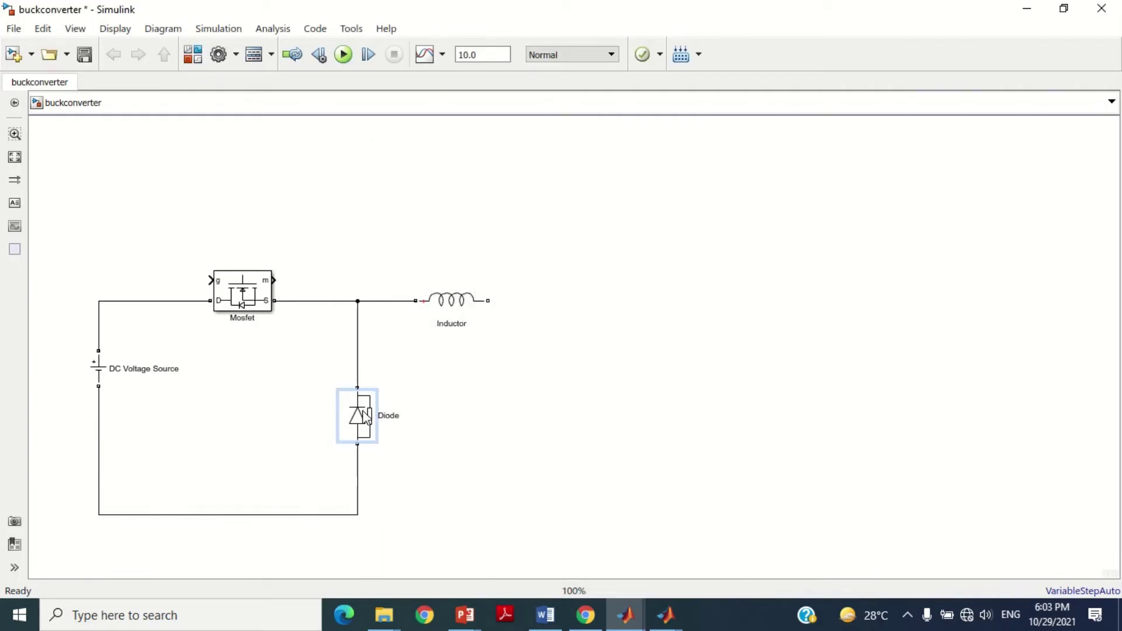
left_click(478, 423)
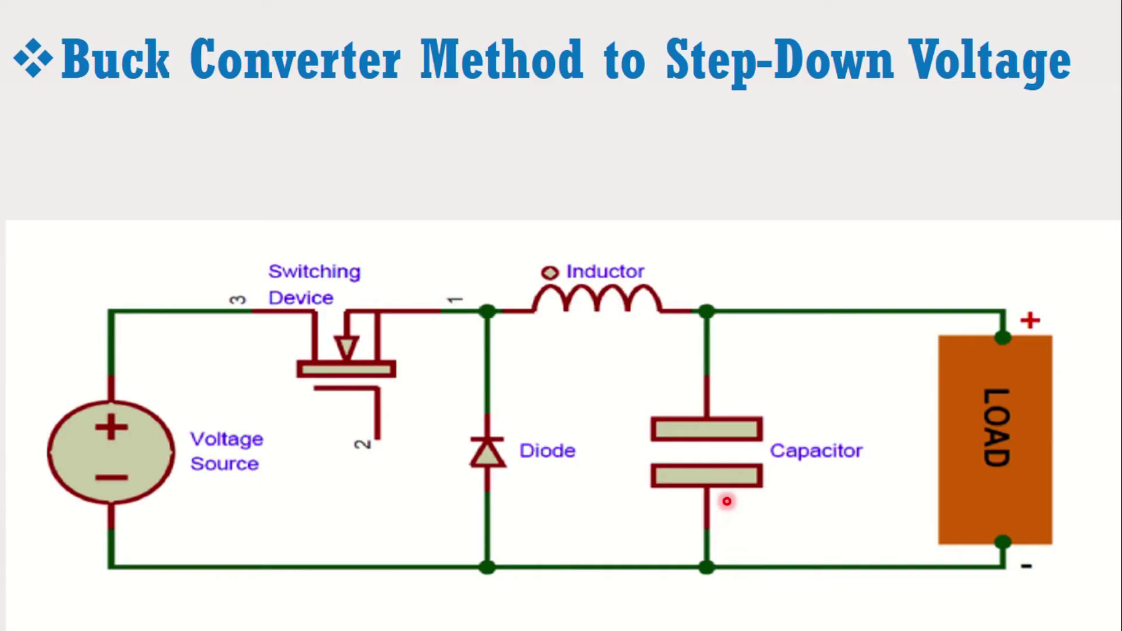
key("Right")
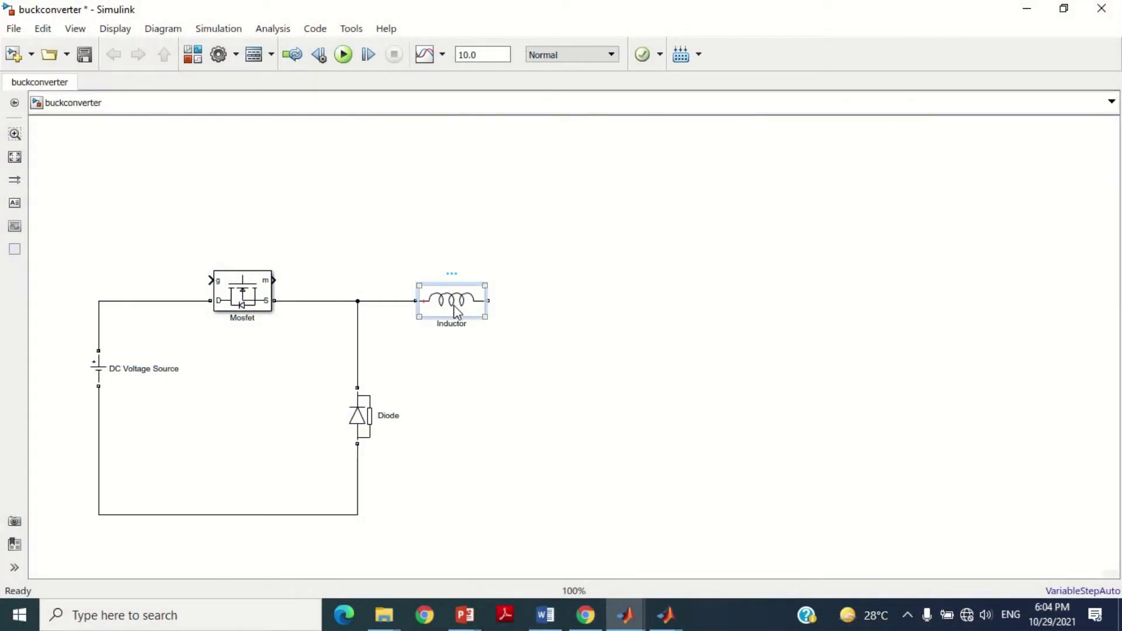
left_click_drag(457, 309, 617, 424)
Rotate Inductor1 vertical and make it a pure capacitor of 1000e-6 F
key("ctrl+r")
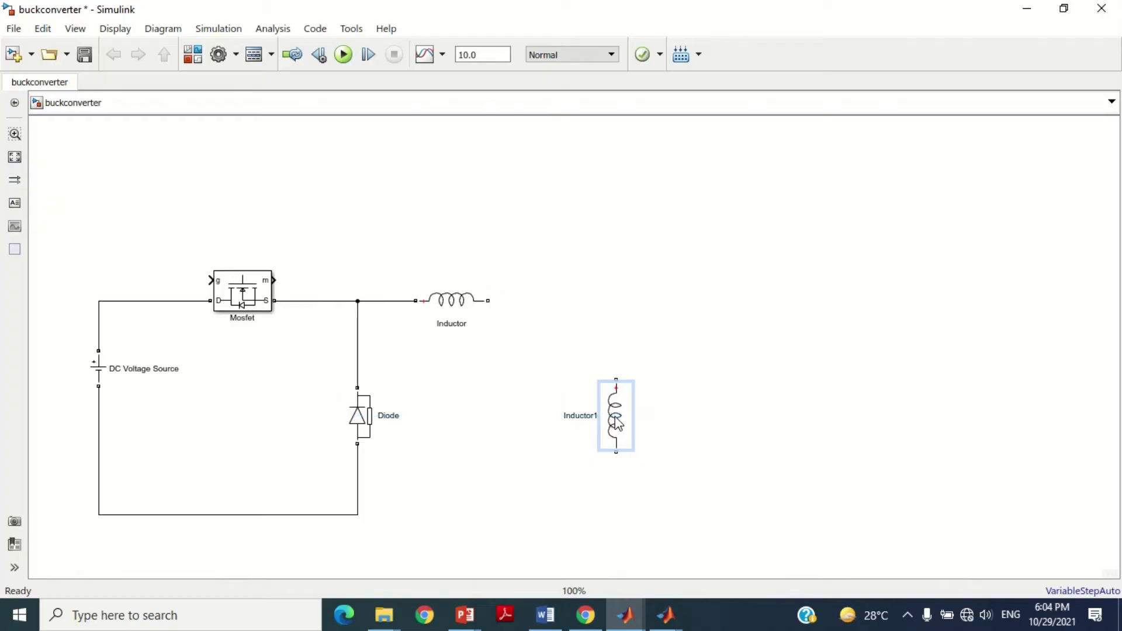
double_click(620, 420)
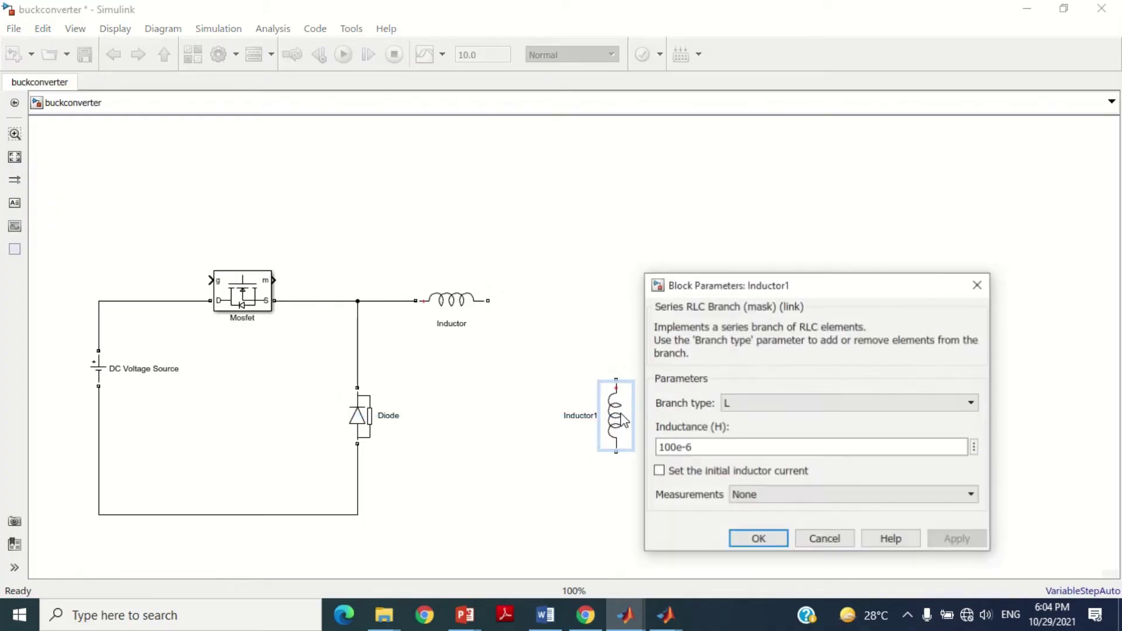
left_click(749, 404)
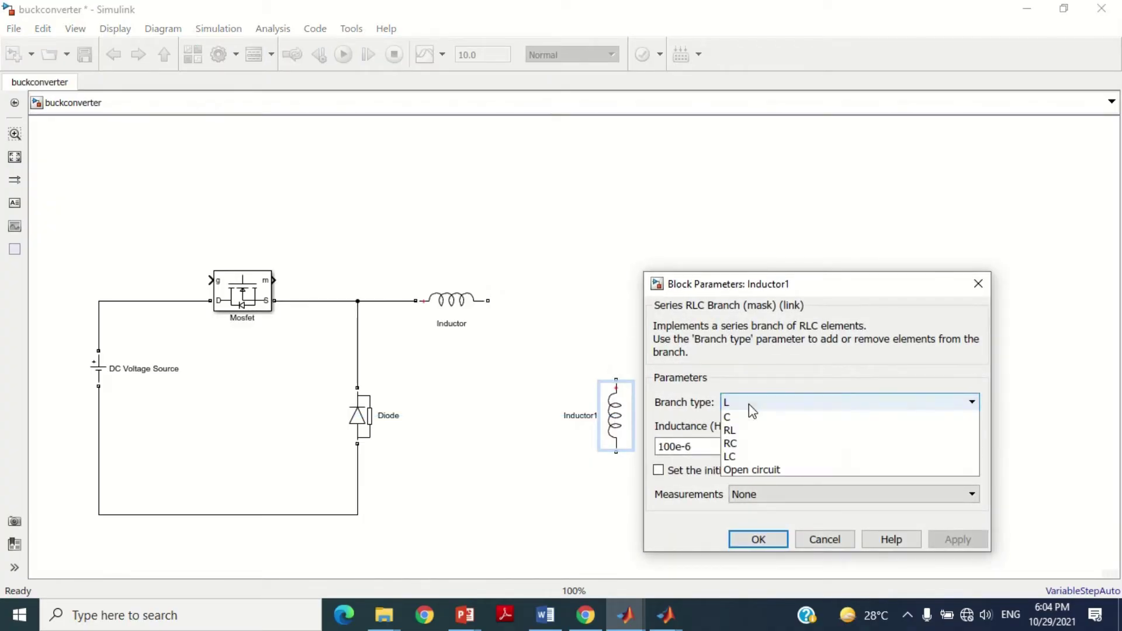
left_click(739, 454)
double_click(703, 447)
left_click(702, 446)
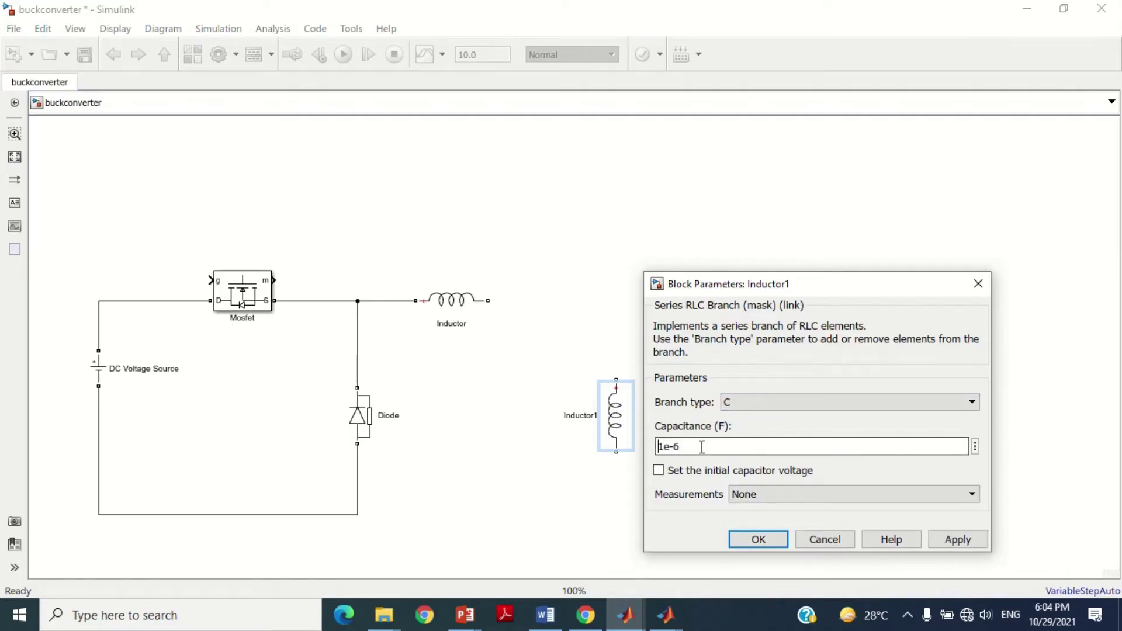
type("000")
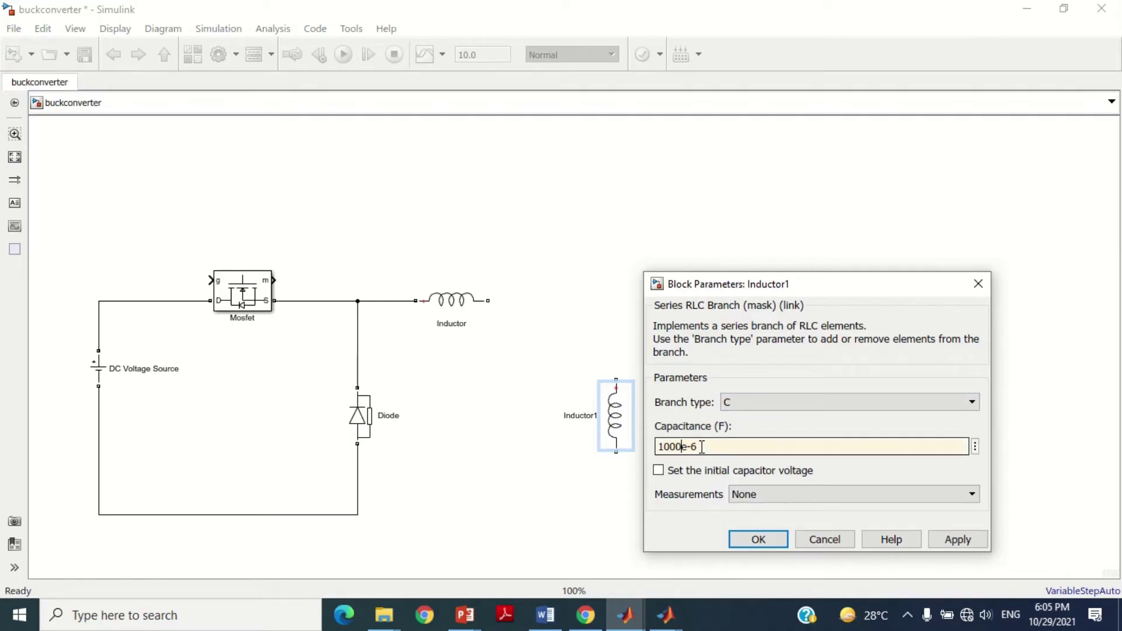
left_click(956, 539)
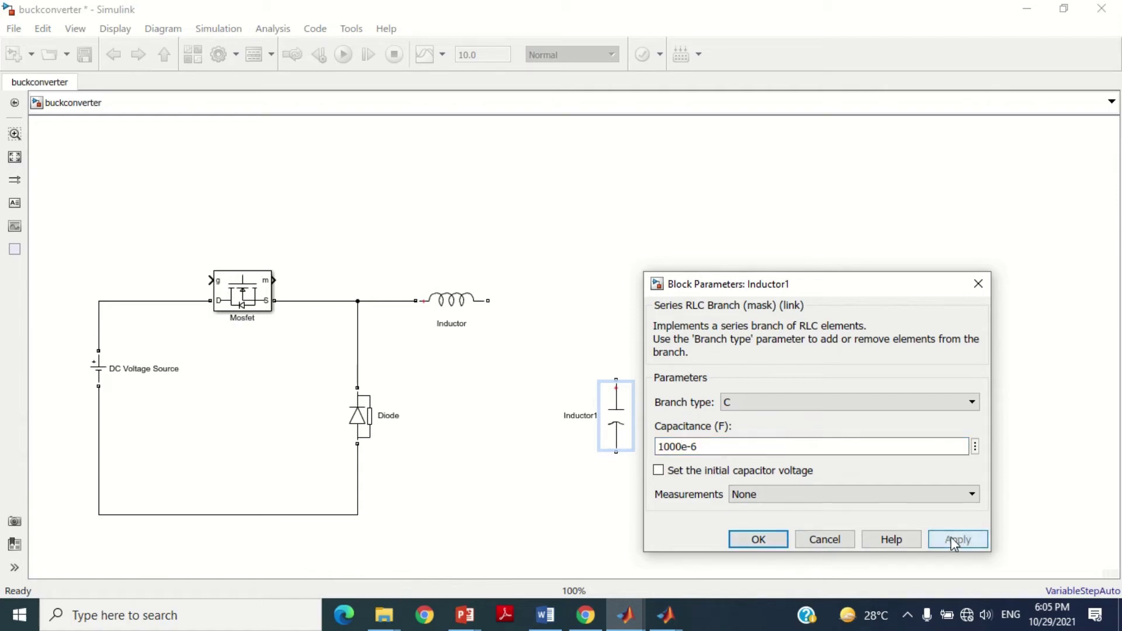
left_click(758, 538)
Wire the capacitor's top to the Inductor's output and run its bottom toward the return
left_click(593, 513)
left_click_drag(616, 381, 494, 301)
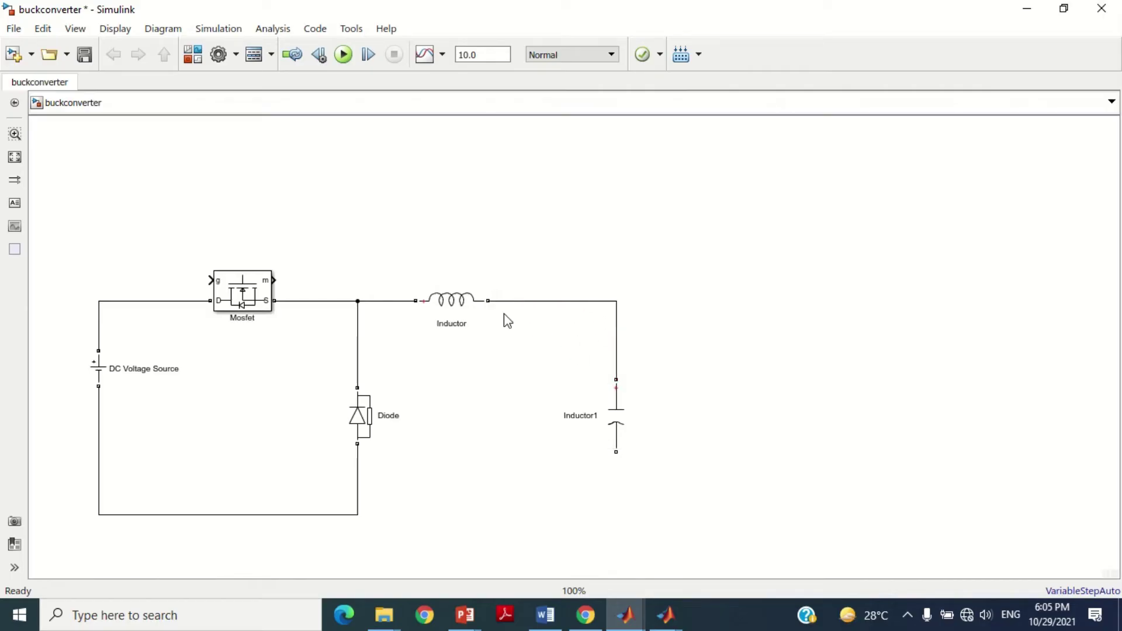
left_click_drag(615, 453, 357, 515)
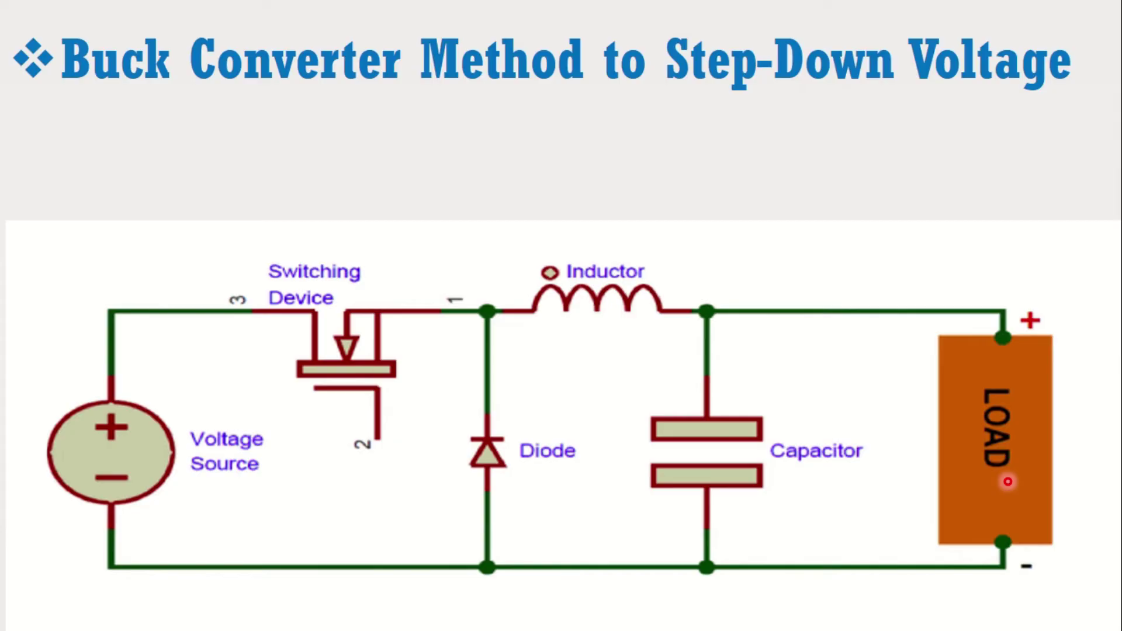
Advance the slideshow to the Buck Converter Parameters slide listing a 10 Ω load
key("Right")
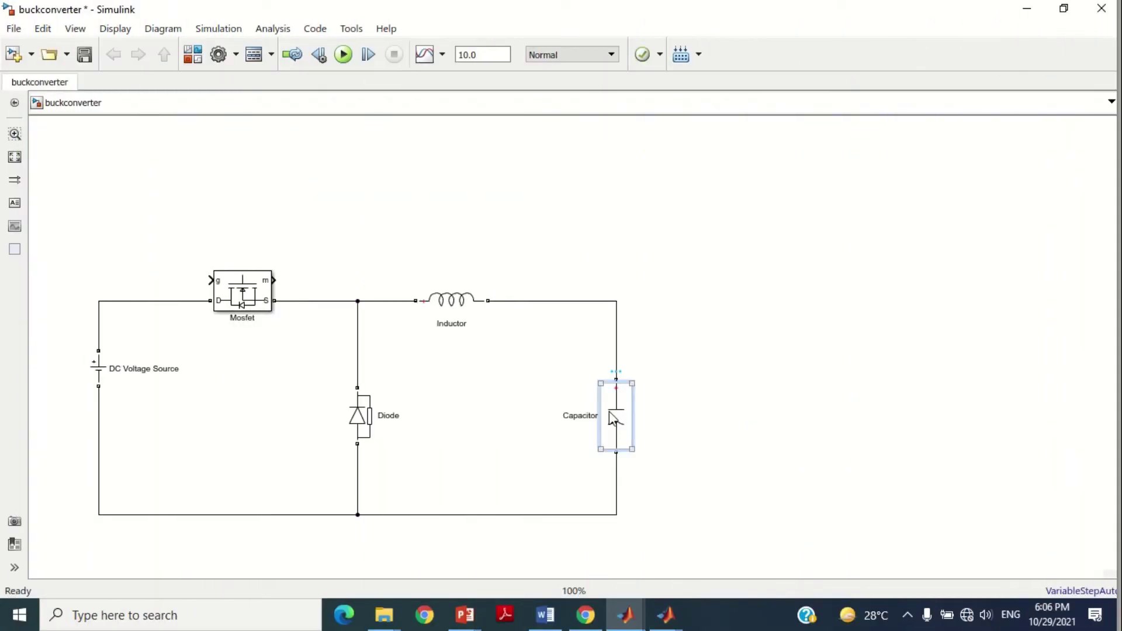
Copy the Capacitor to its right and make the copy a 10 Ω resistor
left_click_drag(612, 418, 774, 409)
left_click(829, 415)
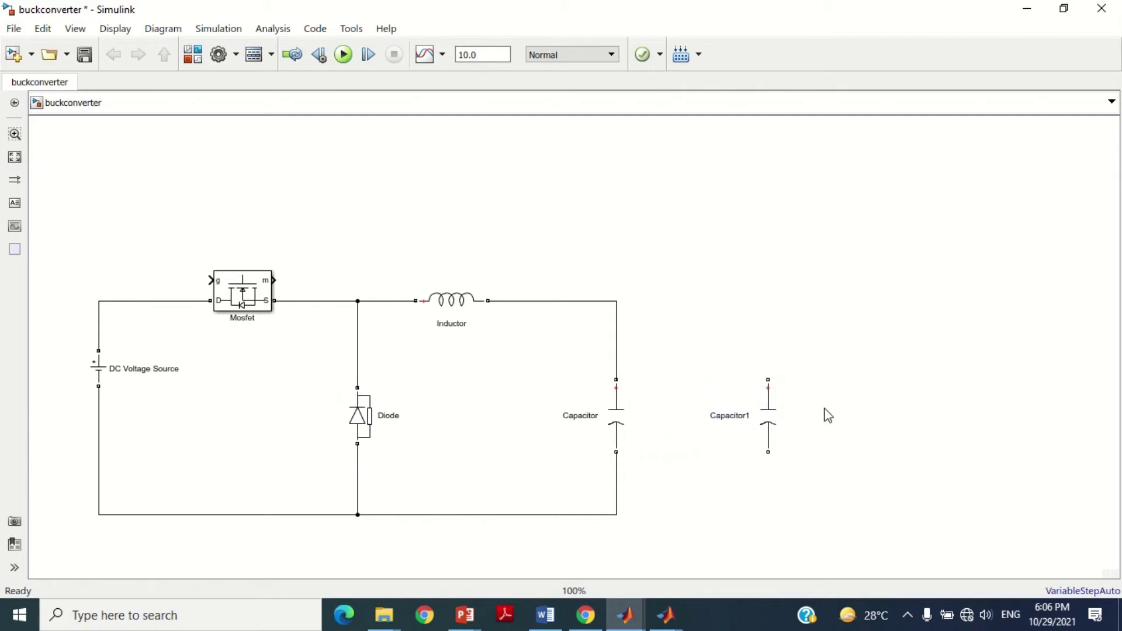
double_click(773, 424)
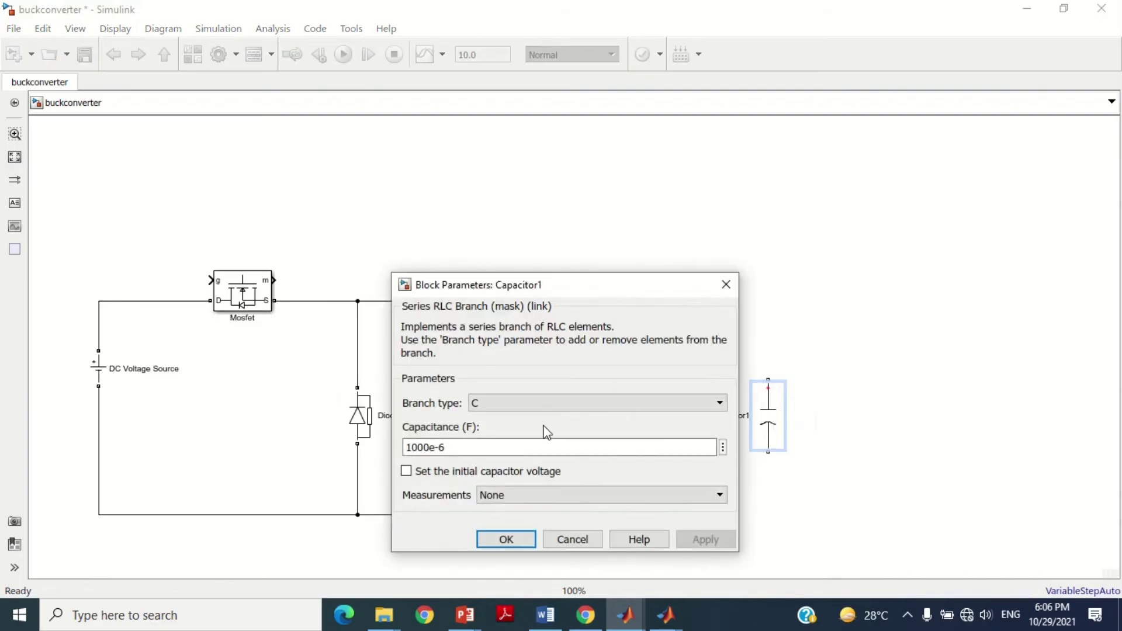
left_click(522, 411)
left_click(486, 433)
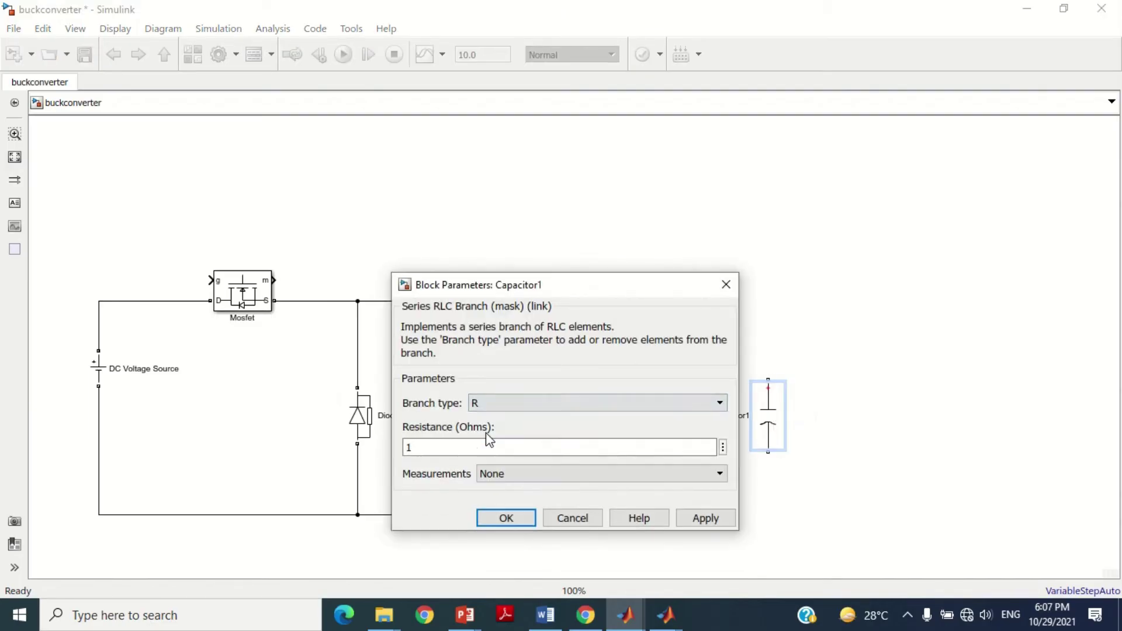
left_click(430, 451)
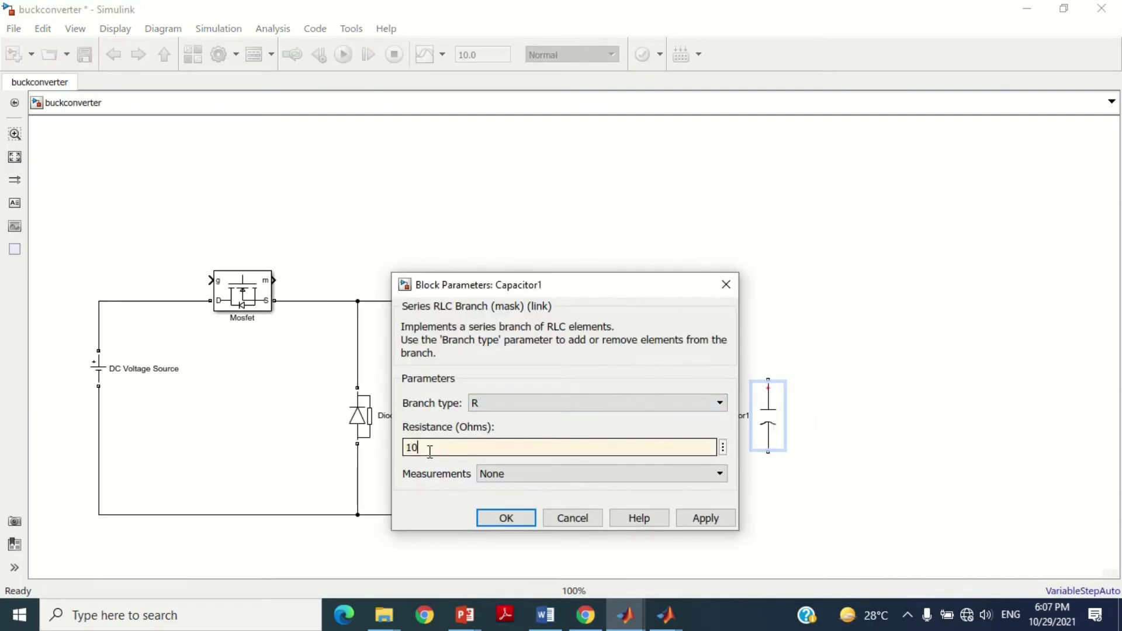
left_click(506, 522)
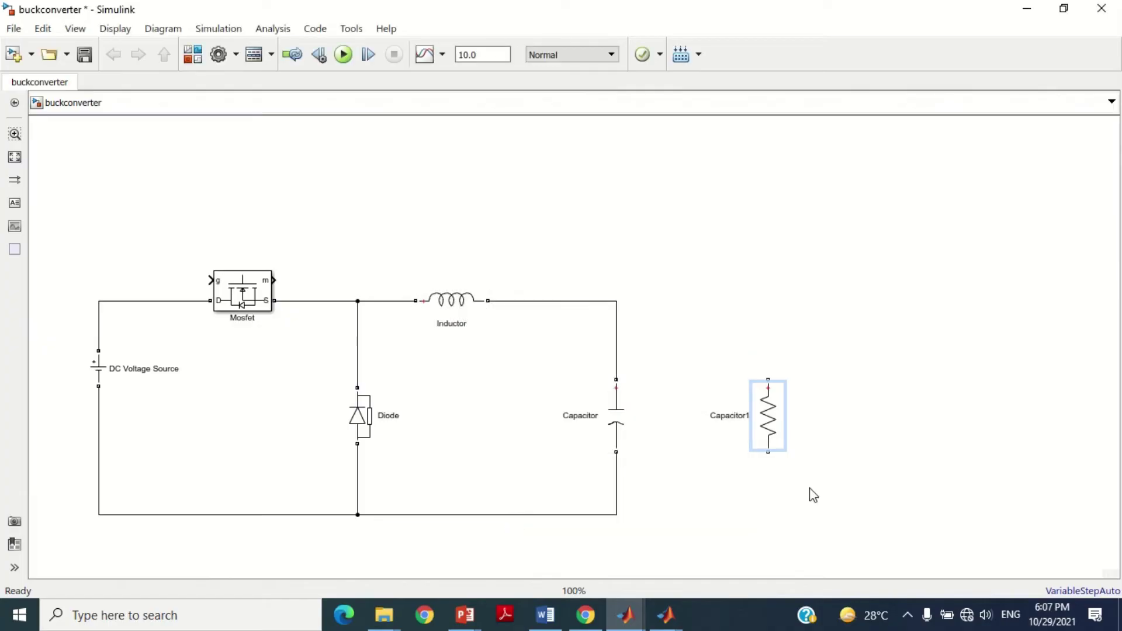
Wire the resistor across the output and return lines and rename it Resistor
mouse_move(768, 380)
left_mouse_down()
mouse_move(646, 315)
mouse_move(616, 318)
left_mouse_up()
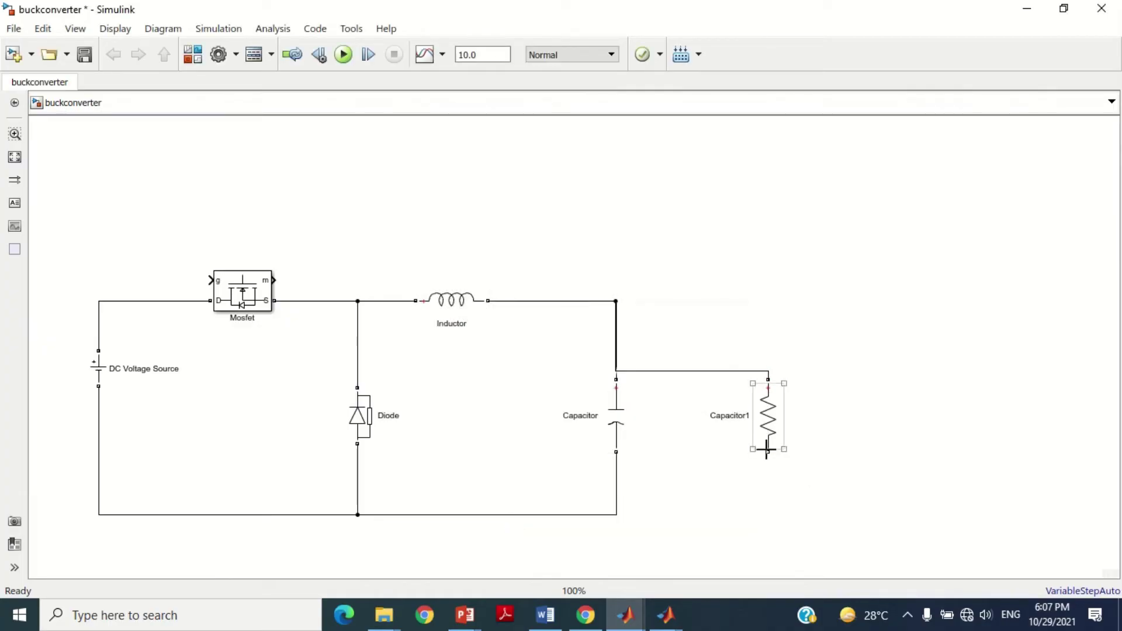
left_click_drag(768, 452, 616, 514)
left_click_drag(666, 372, 680, 301)
left_click(678, 352)
type("sistor")
key("Delete")
key("Delete")
key("Delete")
key("Delete")
key("Delete")
key("Delete")
key("Delete")
key("Delete")
key("Delete")
key("Delete")
left_click(845, 412)
left_click_drag(620, 513, 617, 514)
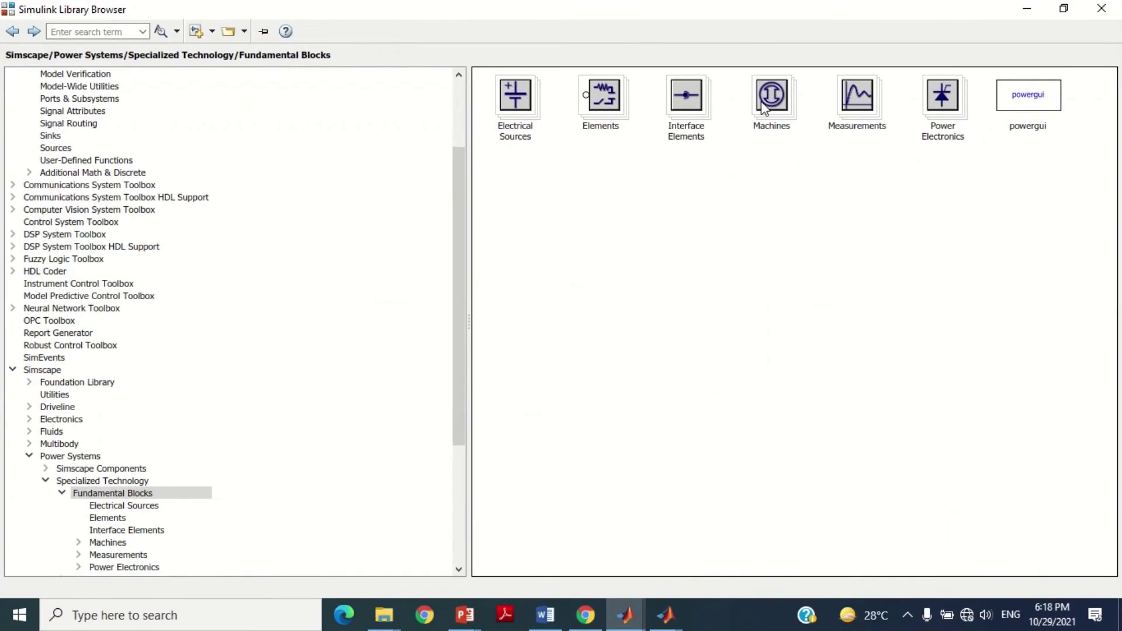
Add a Voltage Measurement block from Measurements to the right of the Resistor
left_click(853, 101)
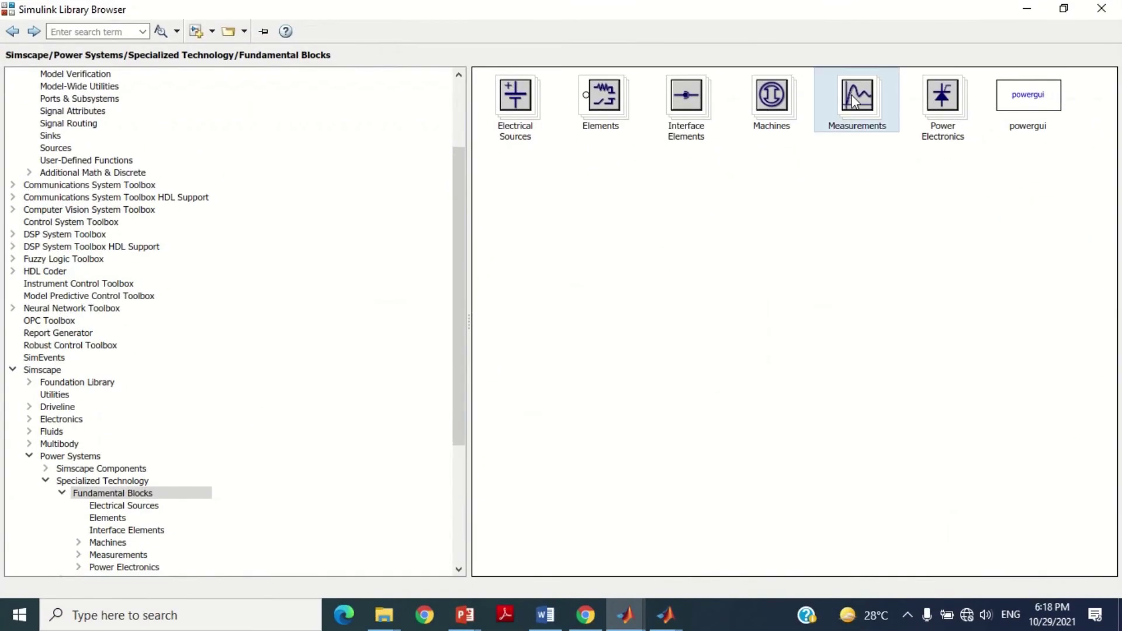
double_click(853, 101)
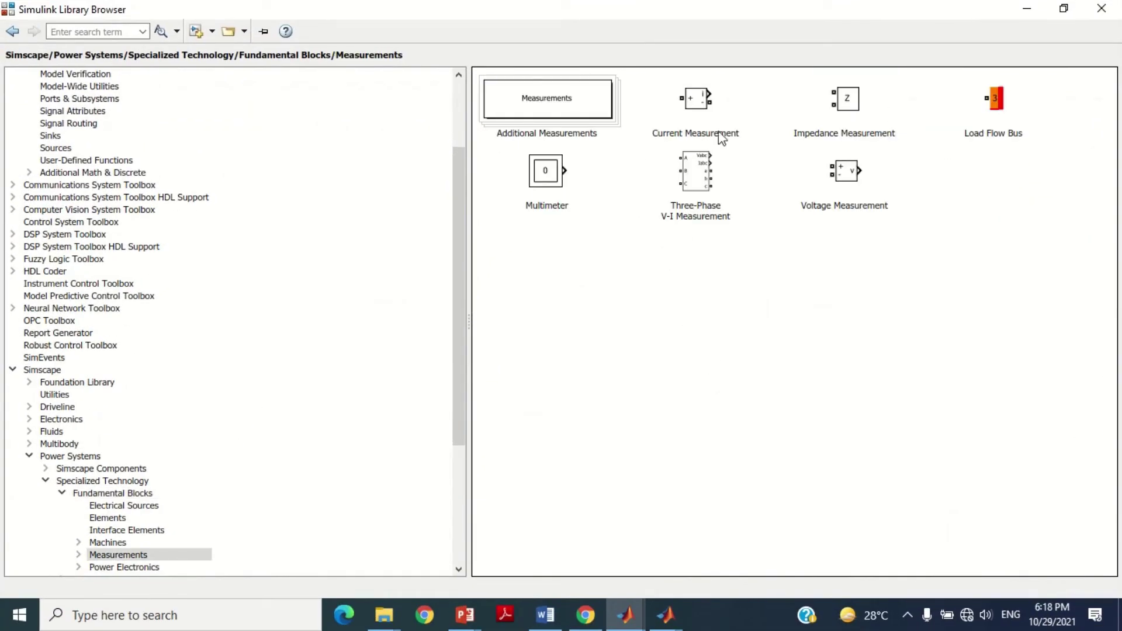
left_click(846, 176)
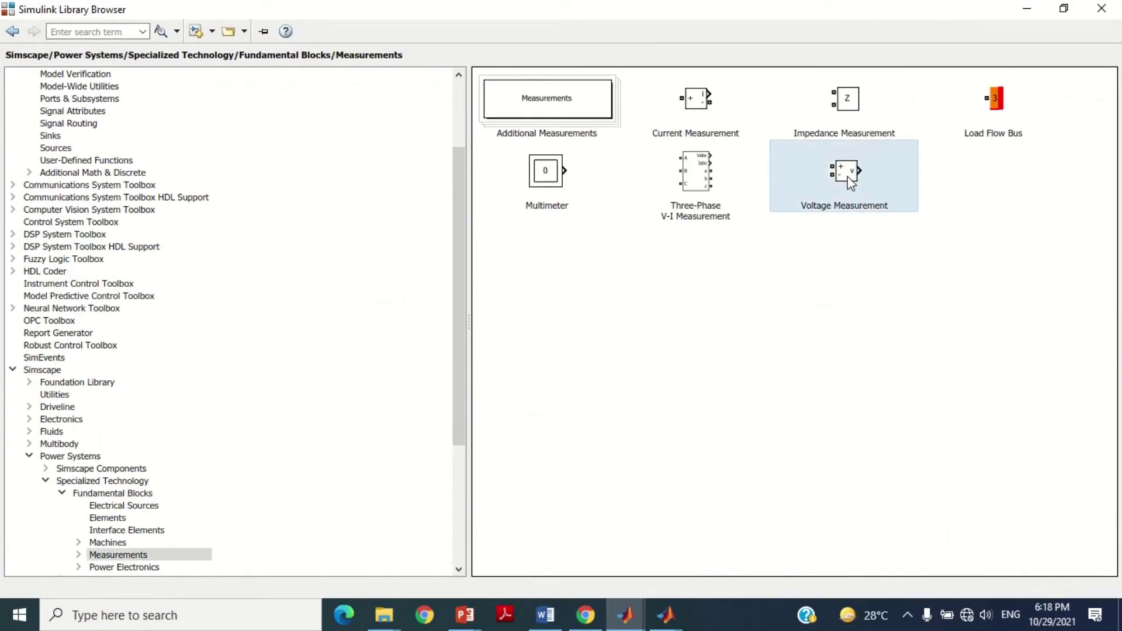
right_click(847, 177)
left_click(904, 188)
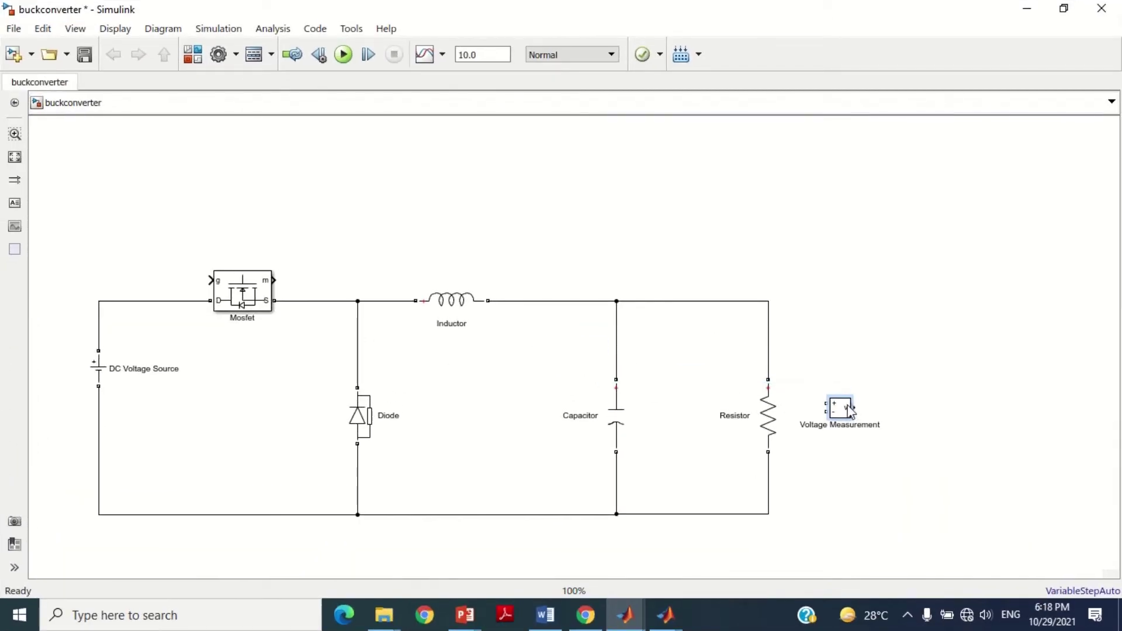
left_click_drag(850, 410, 769, 349)
Connect the Voltage Measurement's + and − terminals to the Resistor's top and bottom wires
left_click_drag(859, 412, 769, 470)
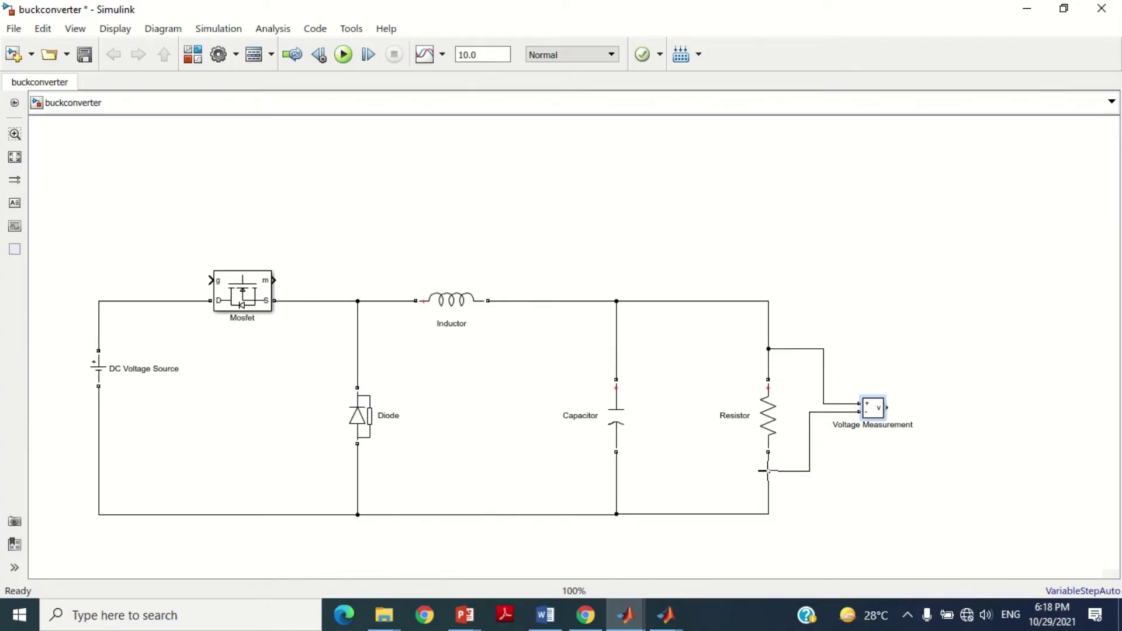
left_click_drag(875, 417, 808, 385)
left_click(855, 374)
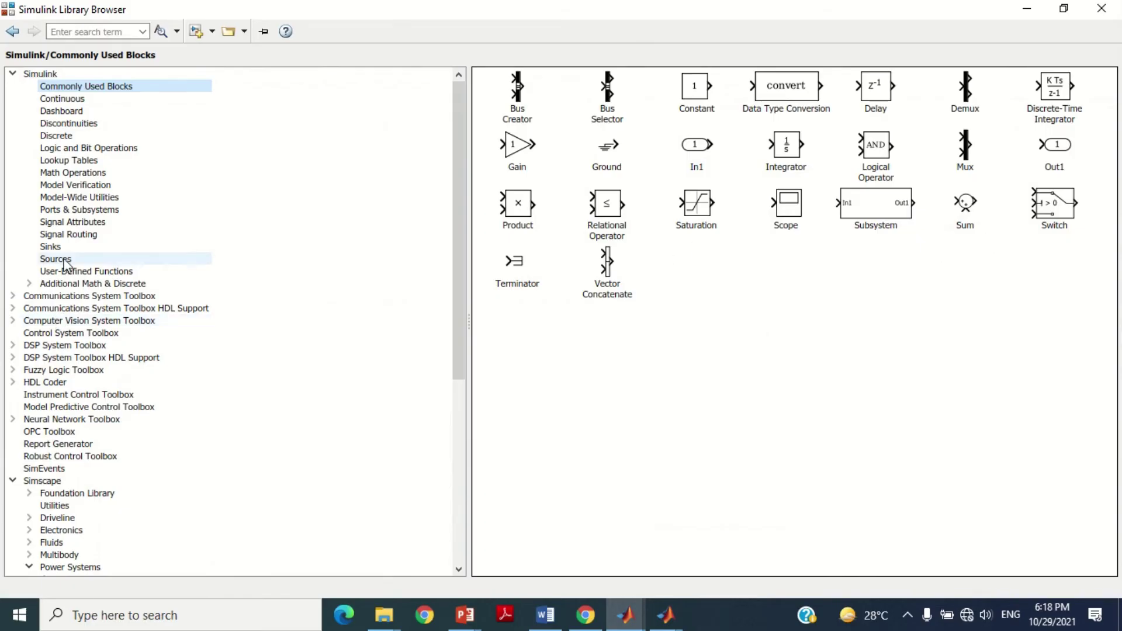
Add a Scope from the Sinks library and wire the Voltage Measurement output to it
left_click(134, 247)
right_click(871, 90)
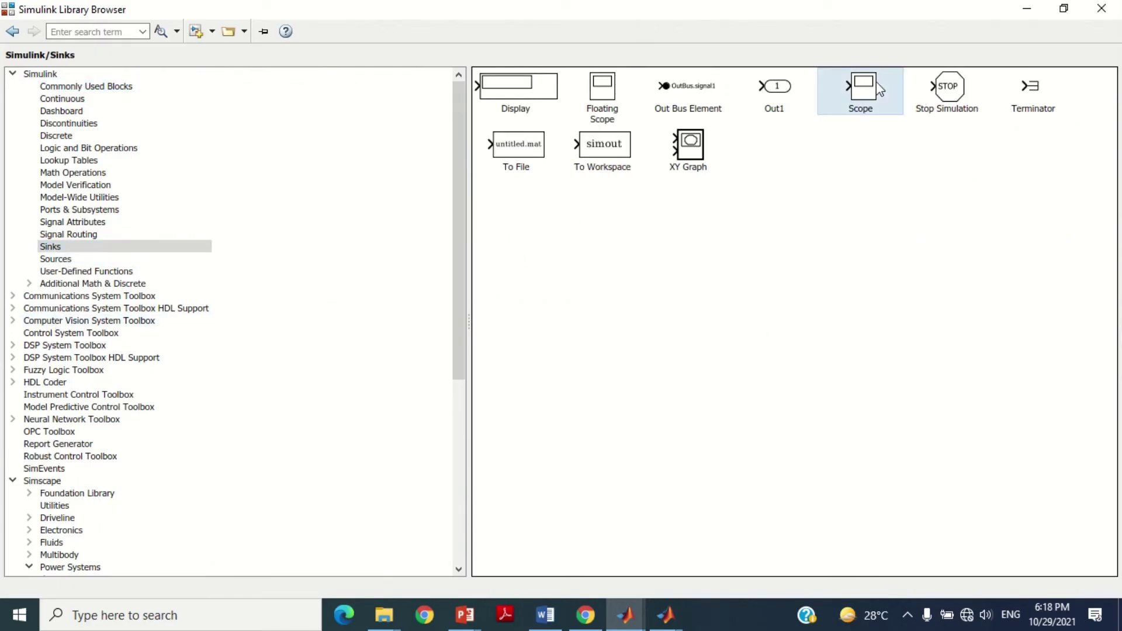
left_click(935, 99)
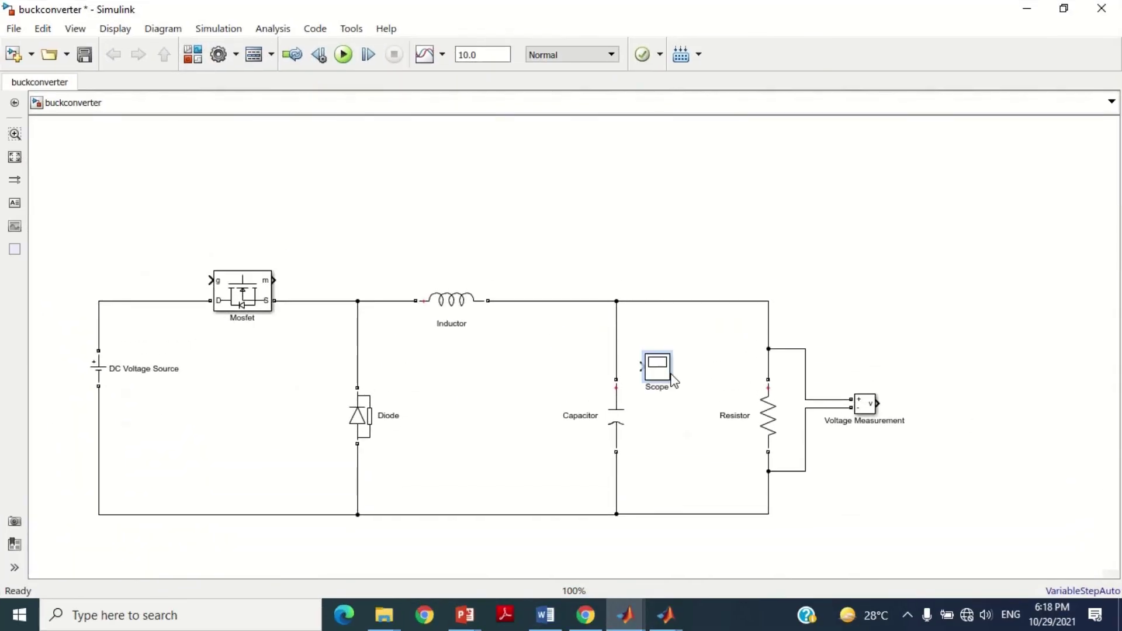
left_click_drag(674, 381, 957, 418)
left_click_drag(878, 404, 914, 409)
left_click(920, 461)
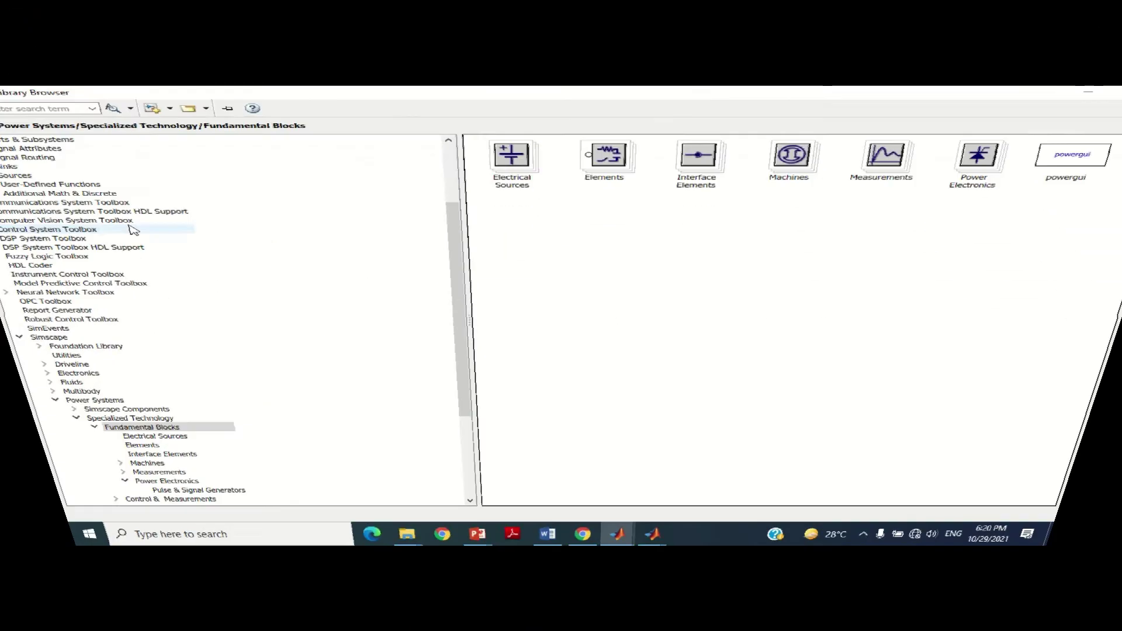
Find the Pulse Generator by library search, add it, and connect it to the Mosfet gate
type("pulse generator")
key("Down")
key("Return")
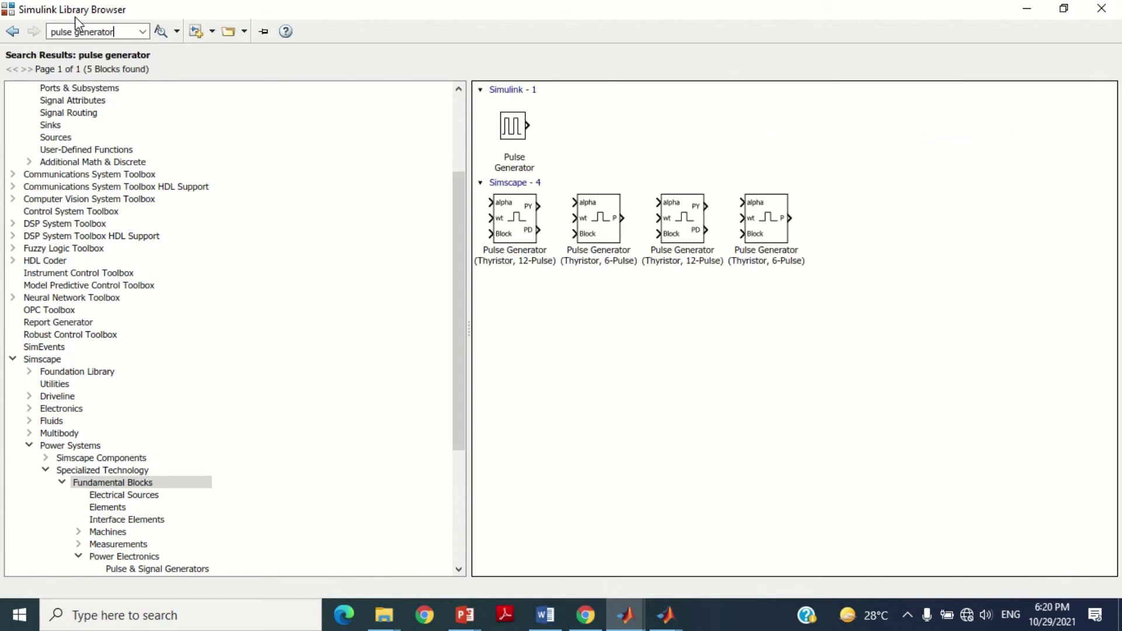
left_click(513, 128)
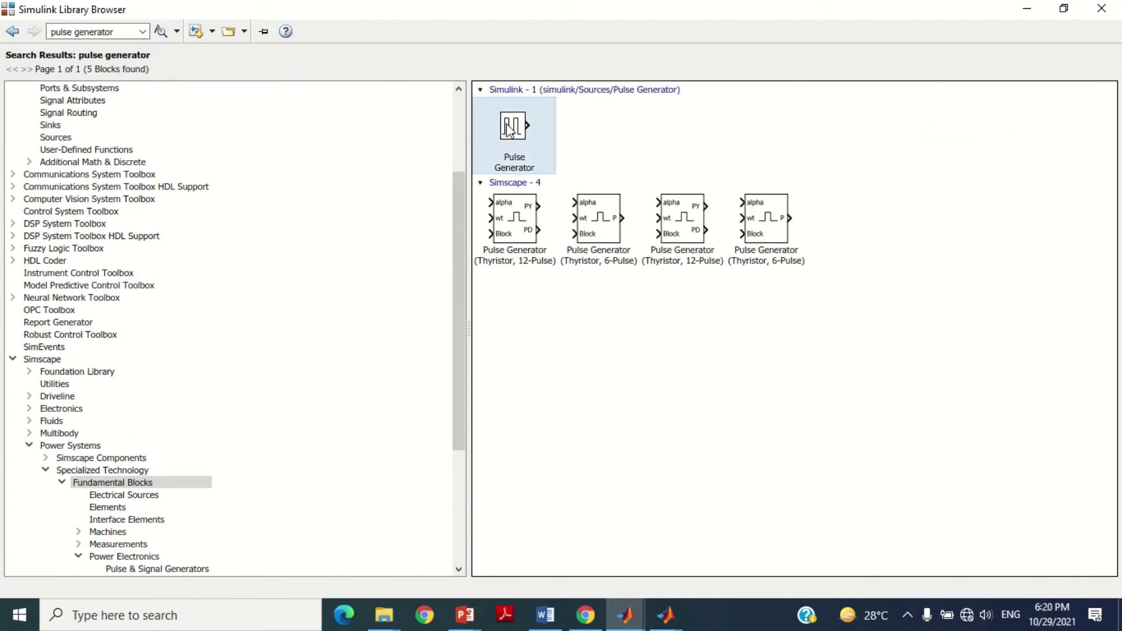
right_click(509, 130)
left_click(628, 135)
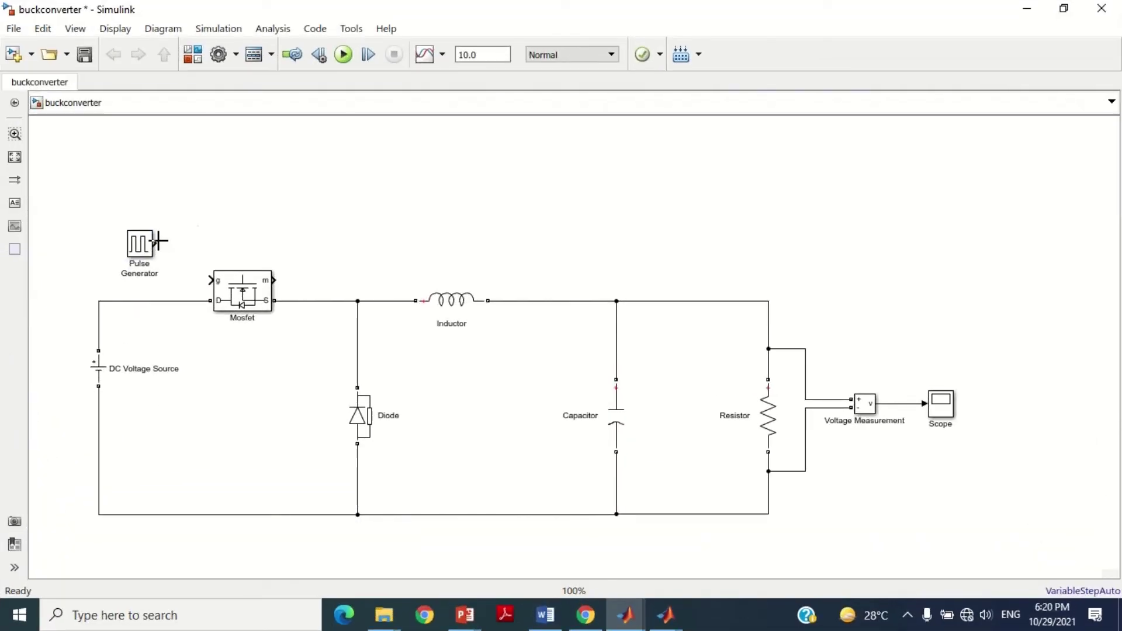
left_click_drag(154, 243, 208, 276)
Open the Pulse Generator's parameters and move the dialog so the Mosfet stays visible
left_click(142, 255)
double_click(142, 256)
left_click_drag(324, 58, 432, 81)
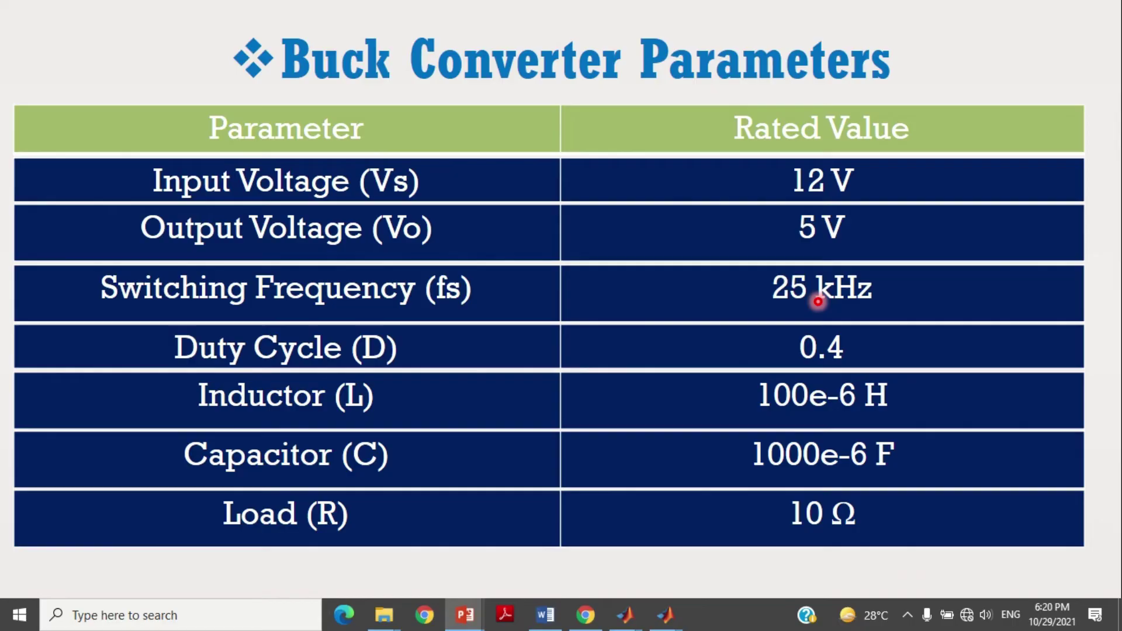
Advance the slideshow to the Pulse Generator Parameters slide (25 kHz, 40e-6 s period, 40% width)
key("Right")
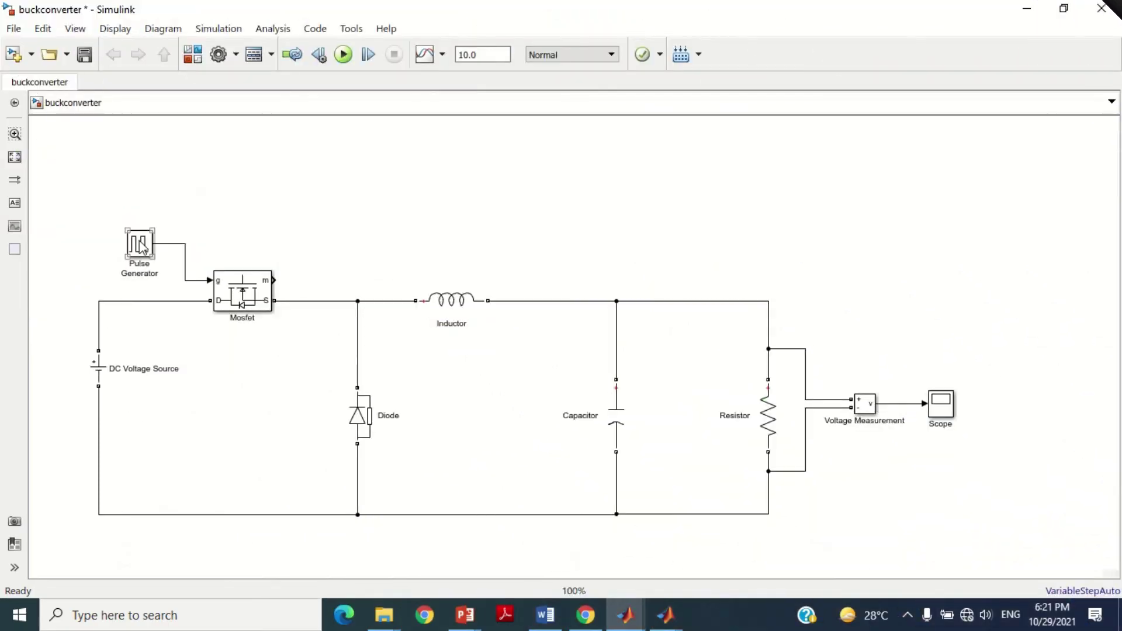
Give the Pulse Generator a 40e-6 s period and 40% pulse width, and confirm
left_click(140, 244)
double_click(140, 244)
double_click(323, 328)
type("40e-6")
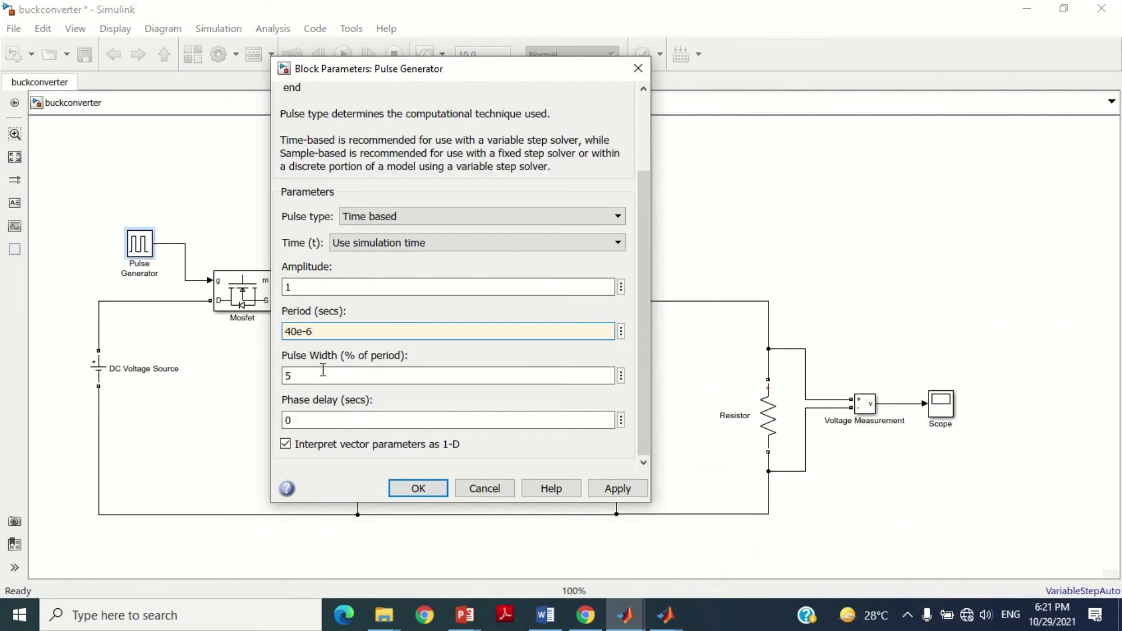
double_click(323, 375)
type("40")
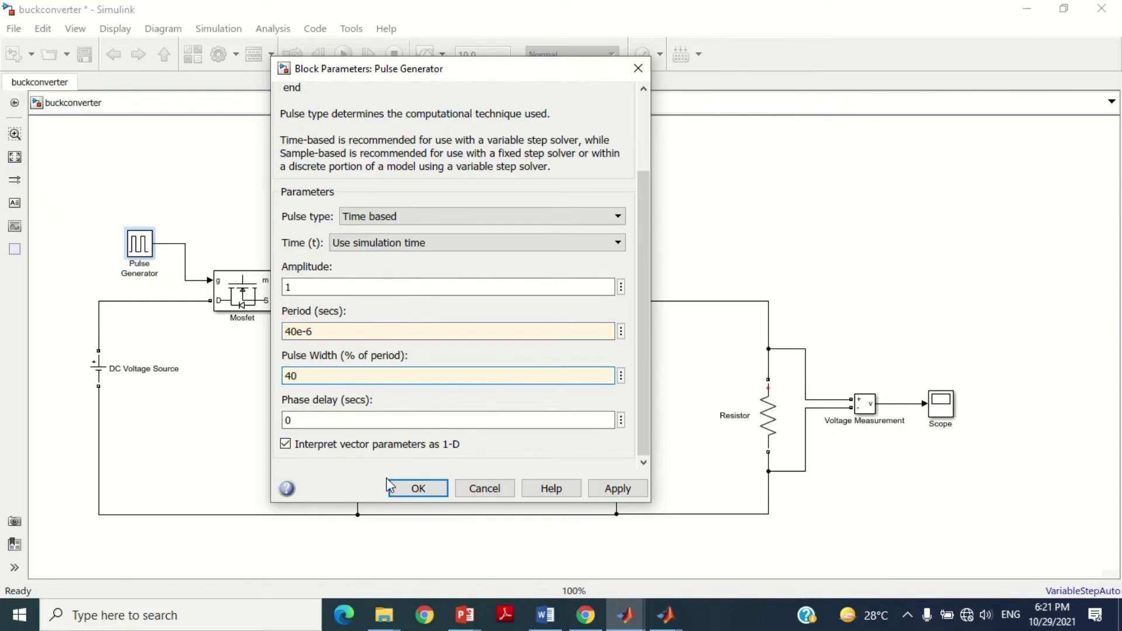
left_click(649, 416)
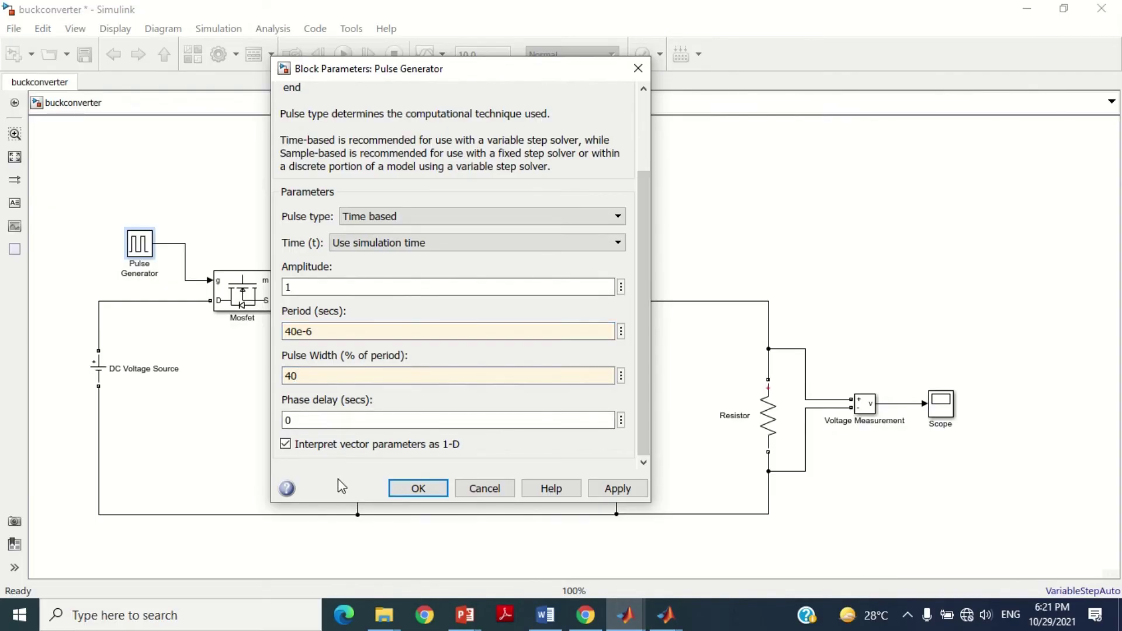
left_click(418, 491)
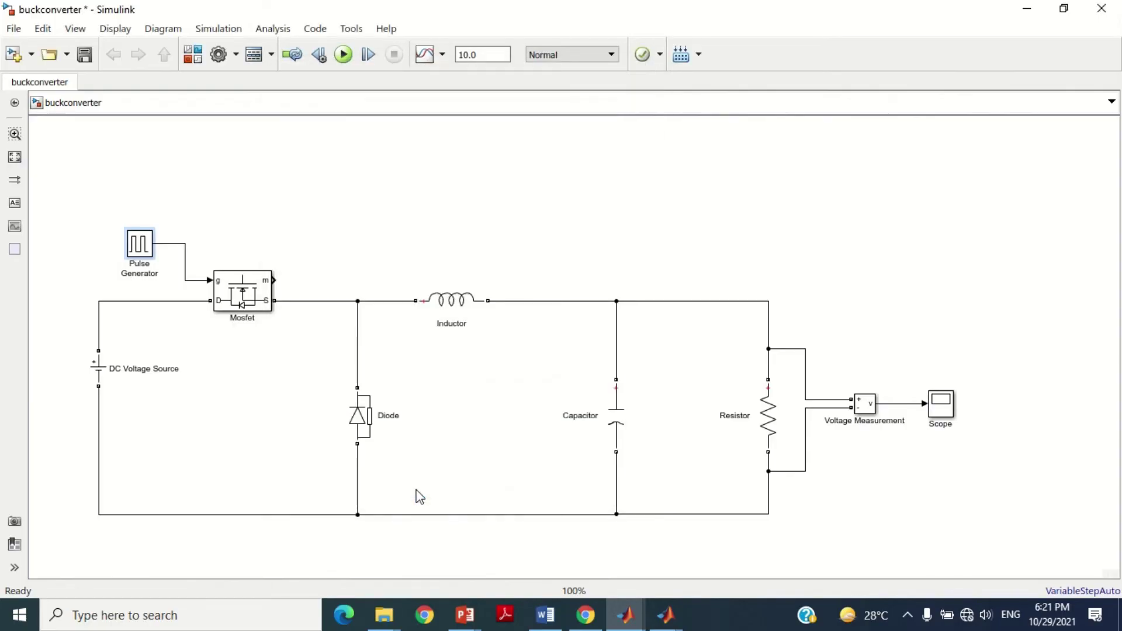
left_click(420, 497)
Search the library for powergui and add it to the buckconverter model
key("ctrl+shift+l")
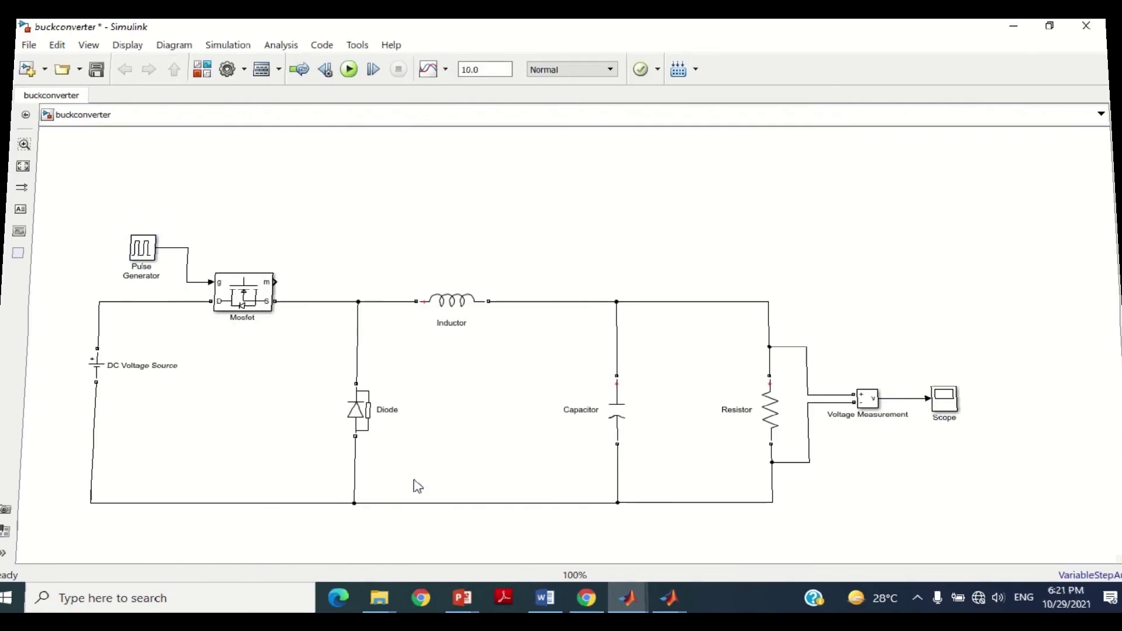
type("powe")
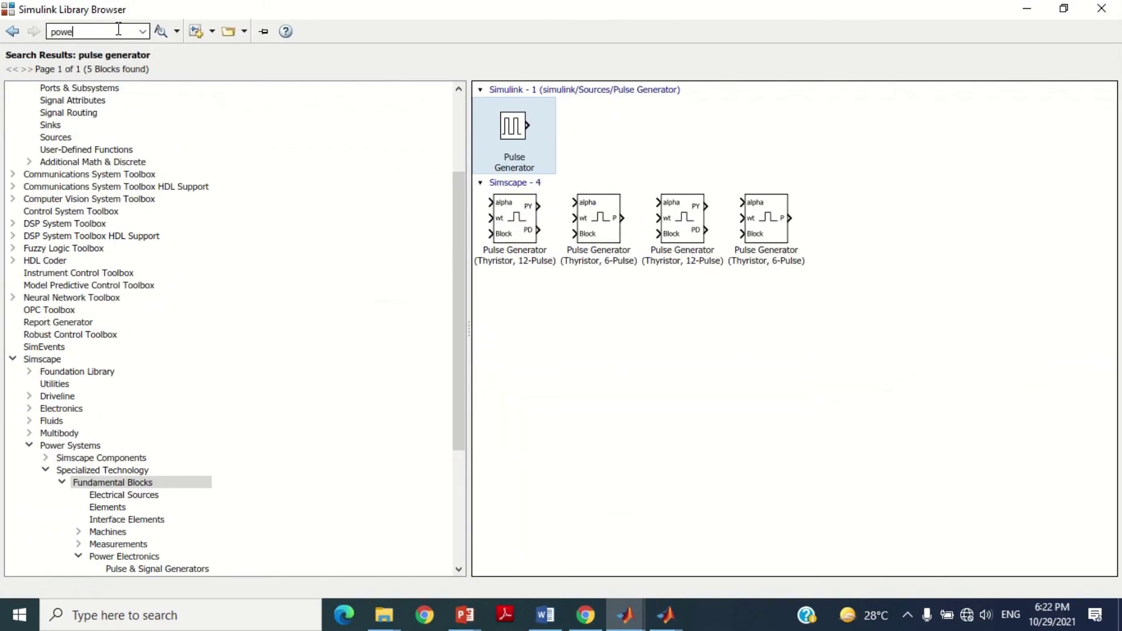
type("rgui")
key("Return")
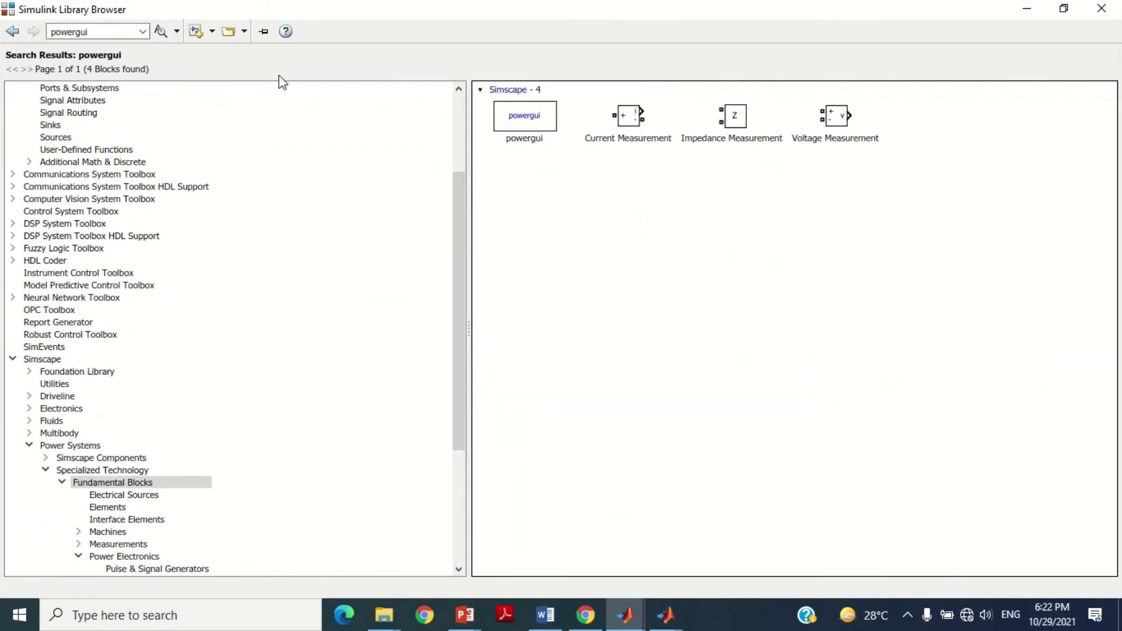
left_click(532, 132)
right_click(545, 114)
left_click(609, 130)
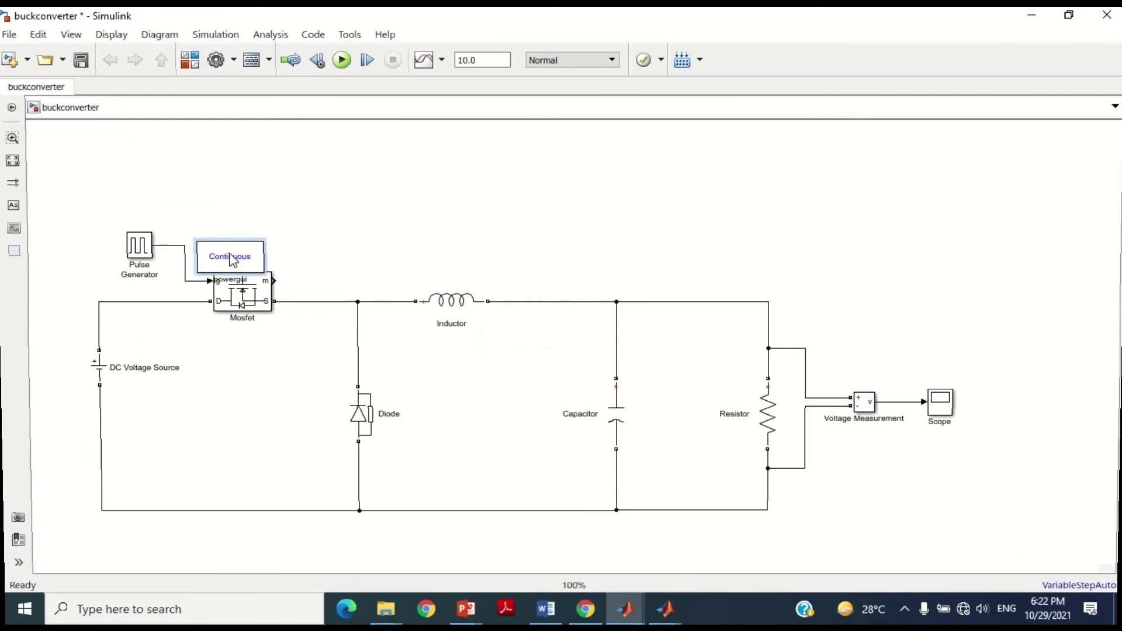
left_click(213, 205)
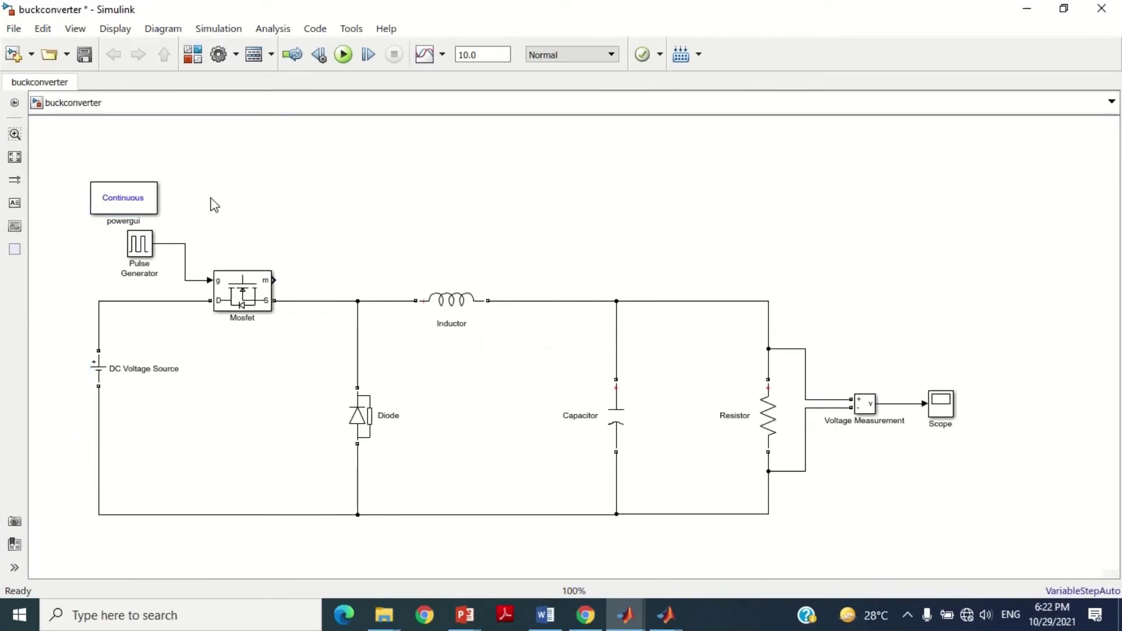
Set the simulation stop time to 1 and run the simulation
double_click(482, 55)
type("1")
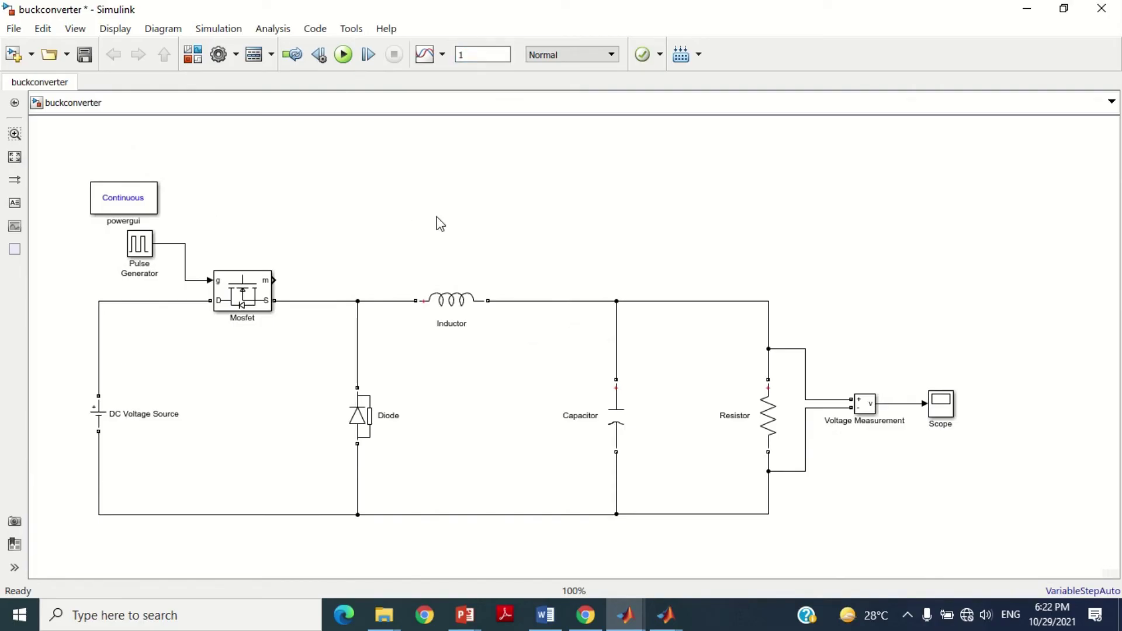
left_click(440, 224)
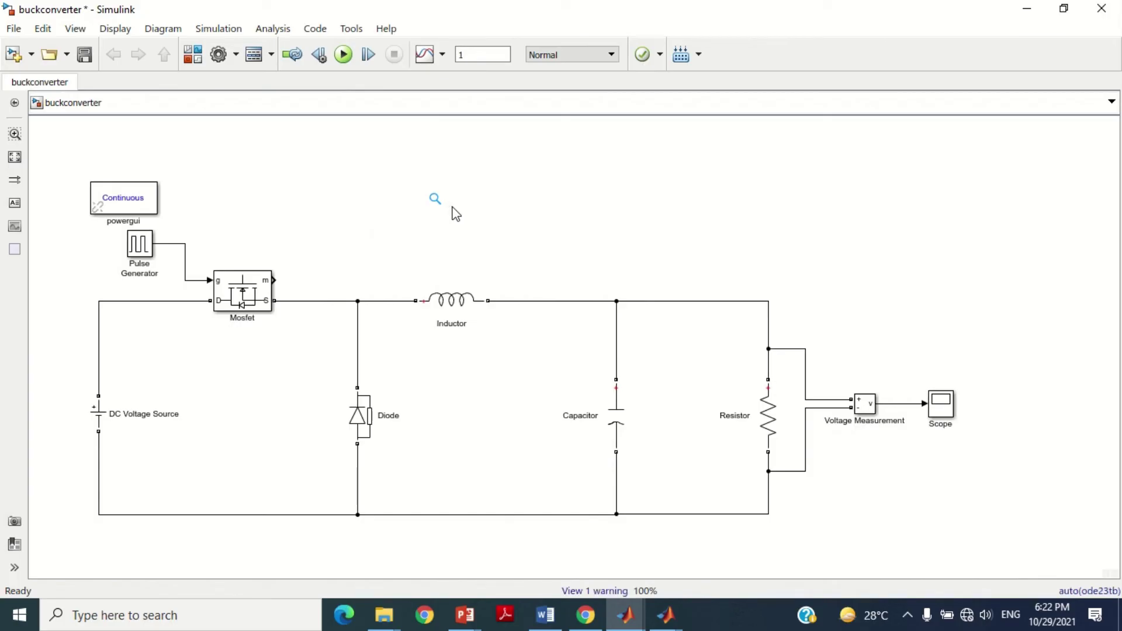
left_click(343, 55)
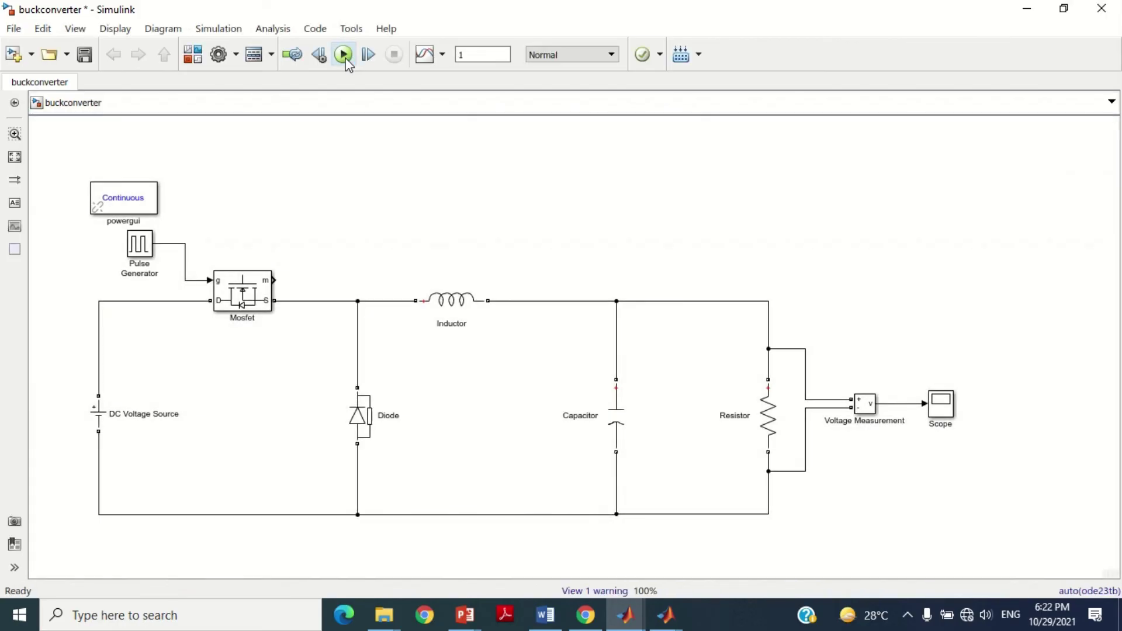
Open the Scope maximized to see the output peak near 8 V and settle at 5 V
double_click(936, 409)
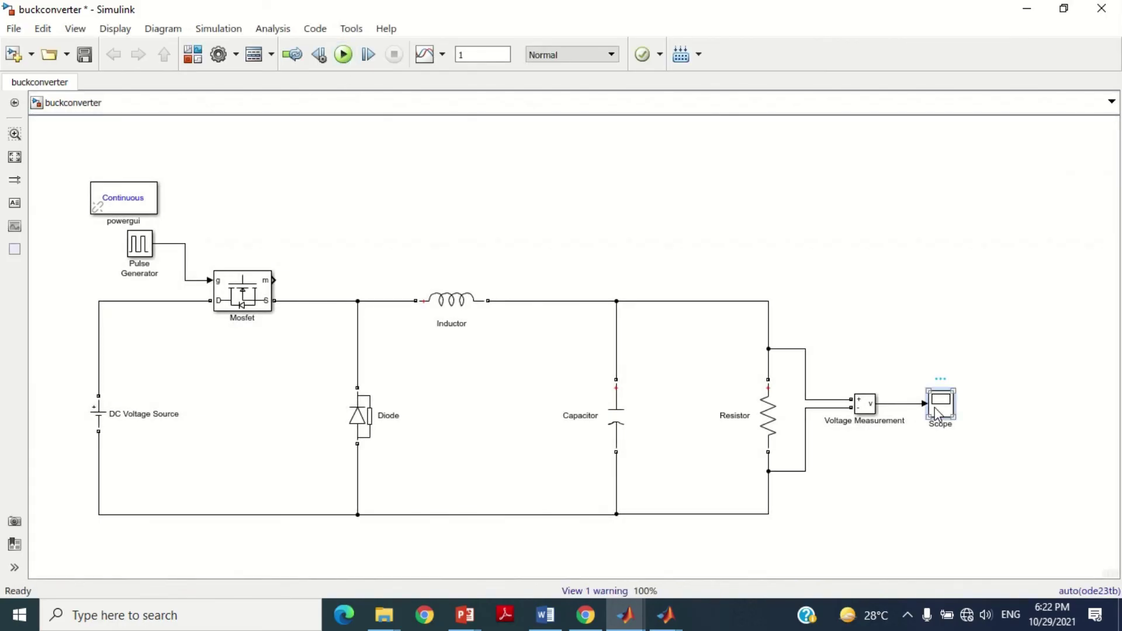
left_click(734, 88)
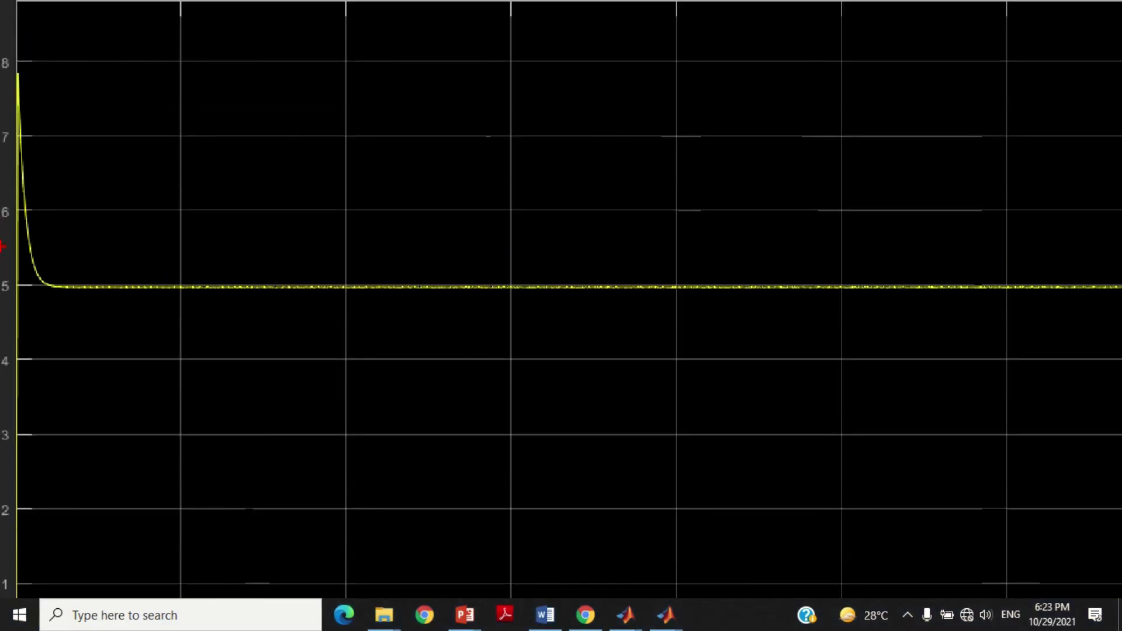
mouse_move(1, 242)
left_mouse_down()
mouse_move(52, 305)
mouse_move(344, 349)
left_mouse_up()
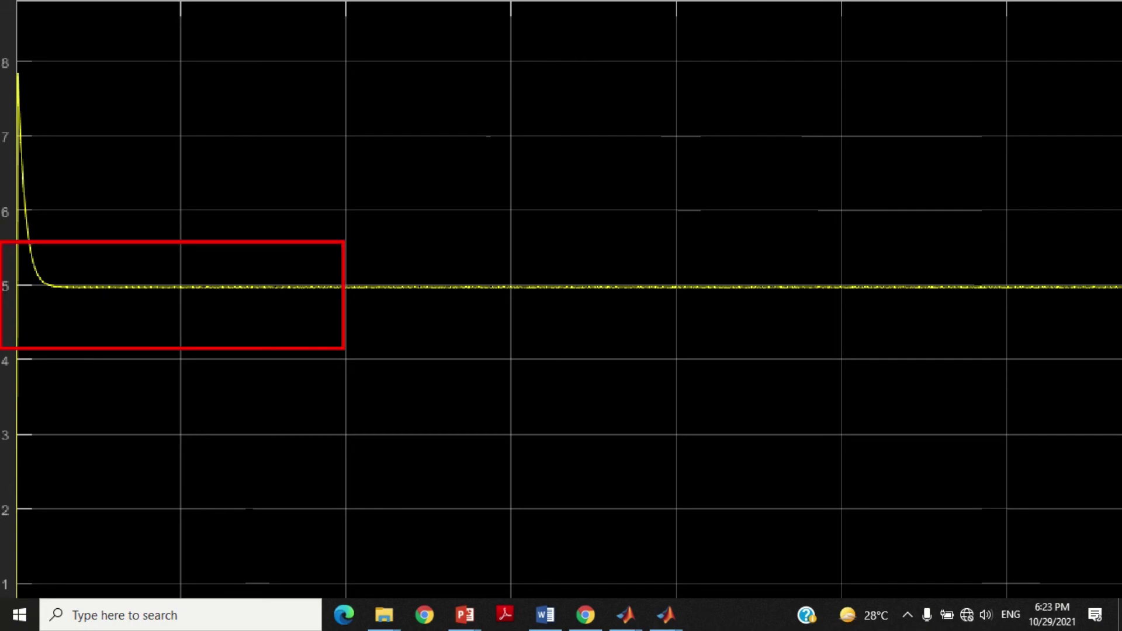